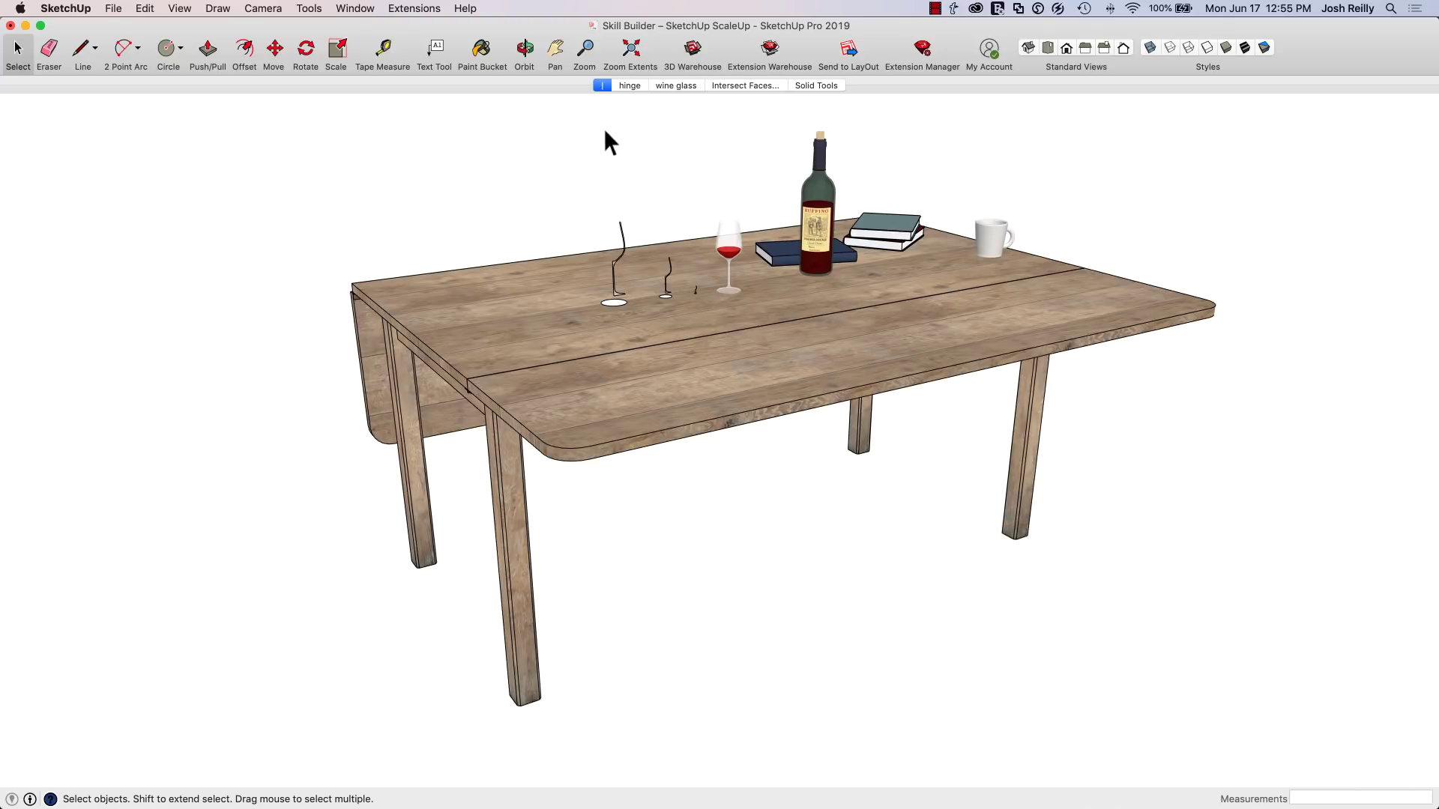
Orbit the table, then switch to the saved 'hinge' scene close-up under the tabletop
middle_drag(670, 278, 733, 331)
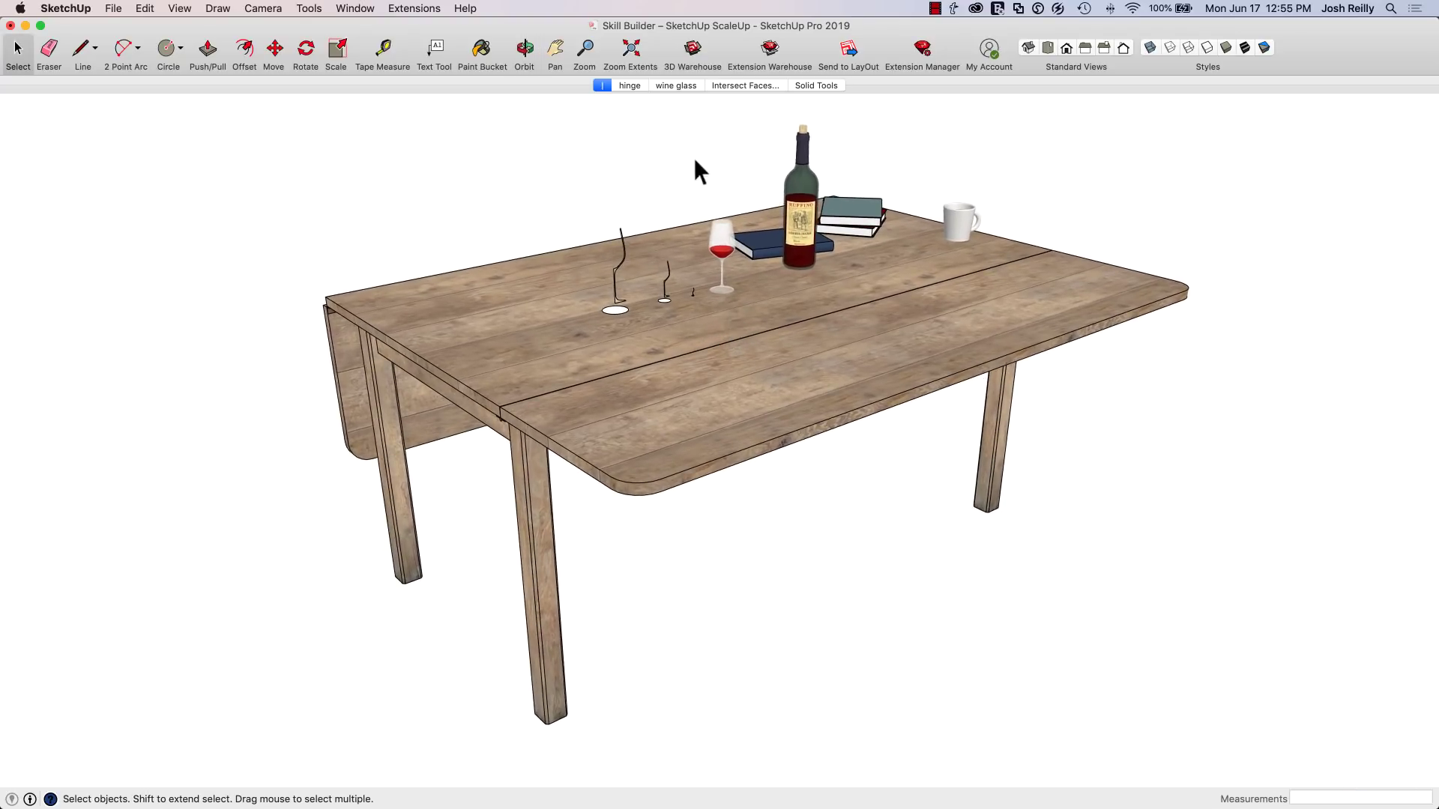
click(633, 88)
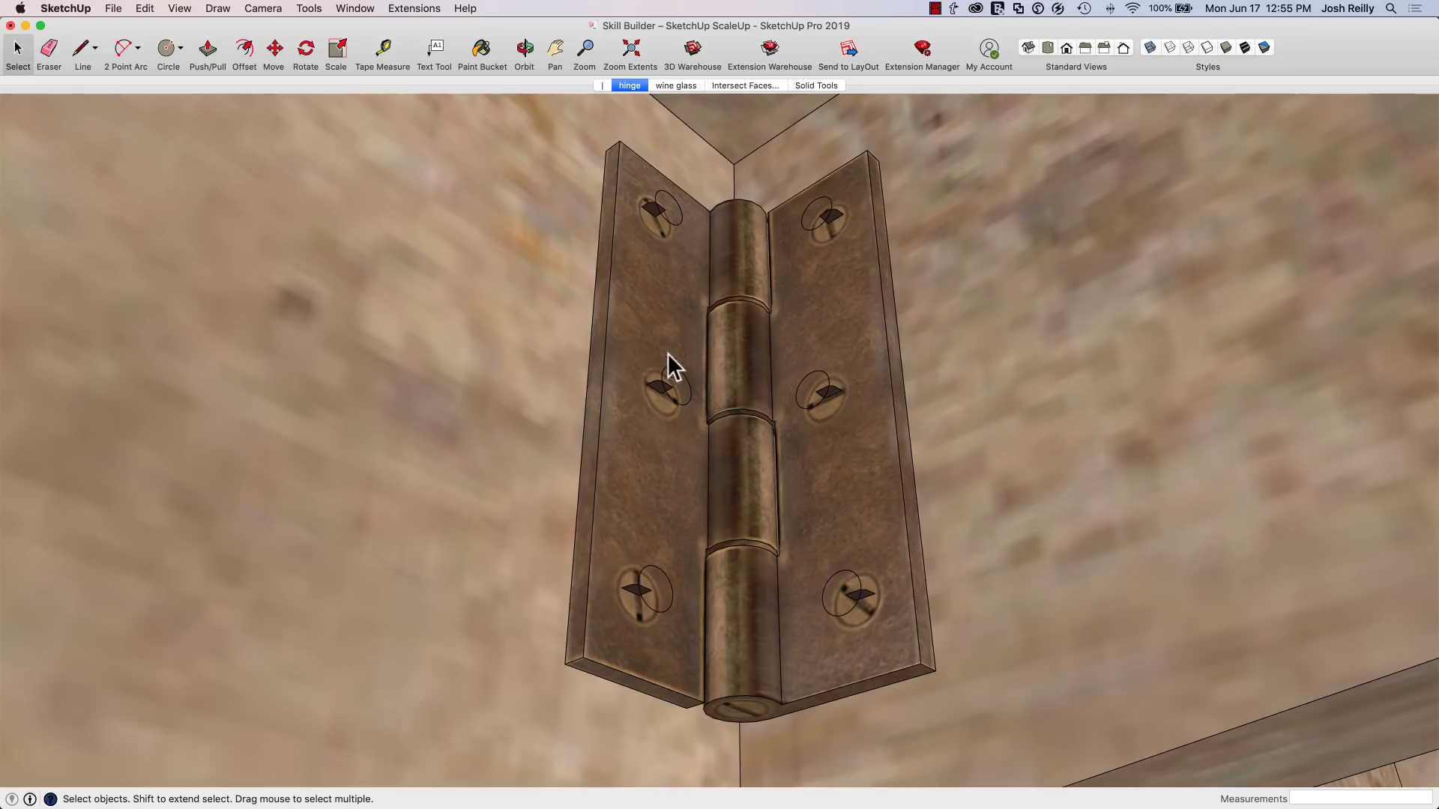
Zoom in on the lower-right hinge screw and open its component for editing
scroll(866, 609, up, 5)
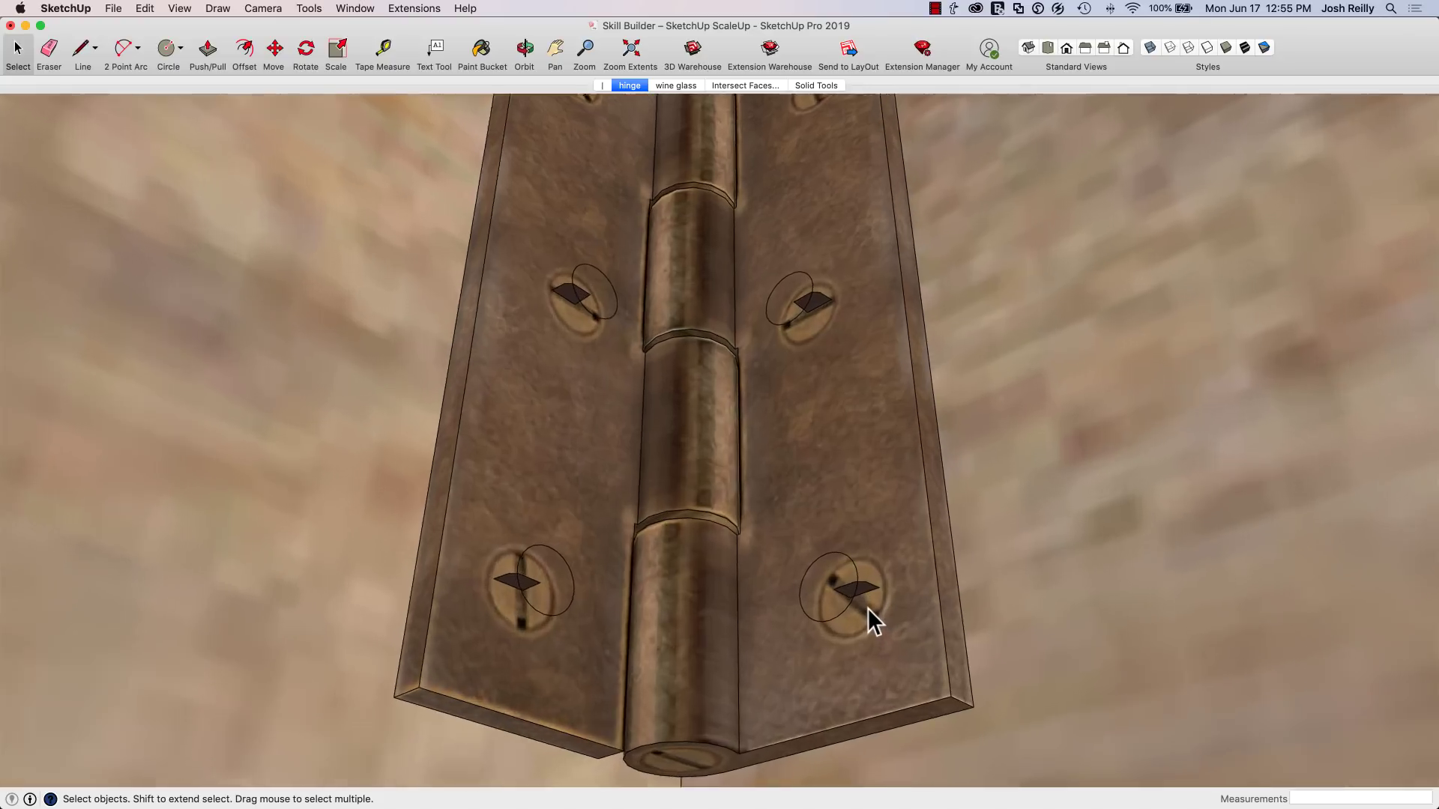
middle_drag(867, 620, 807, 590)
click(782, 446)
double_click(782, 447)
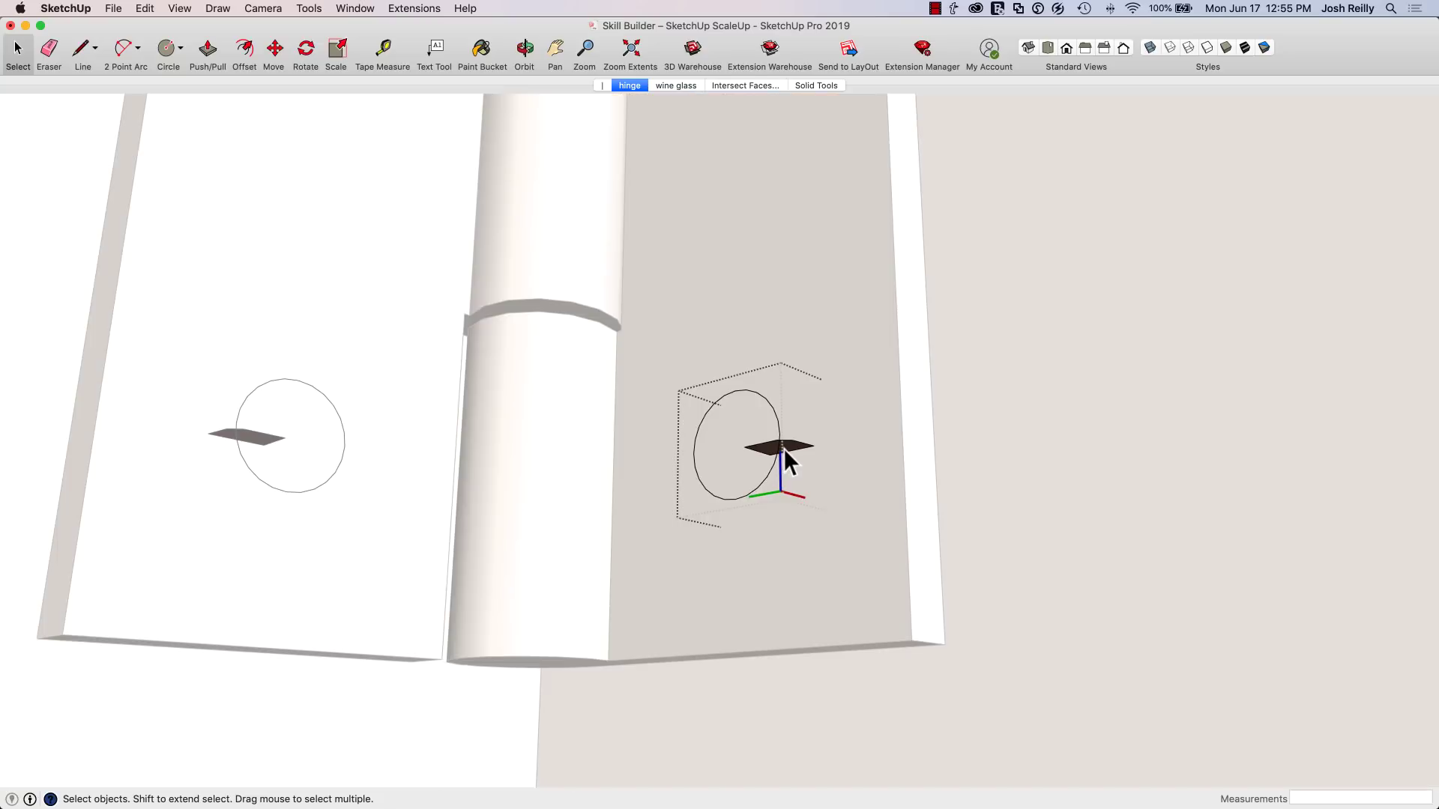
middle_drag(784, 448, 749, 376)
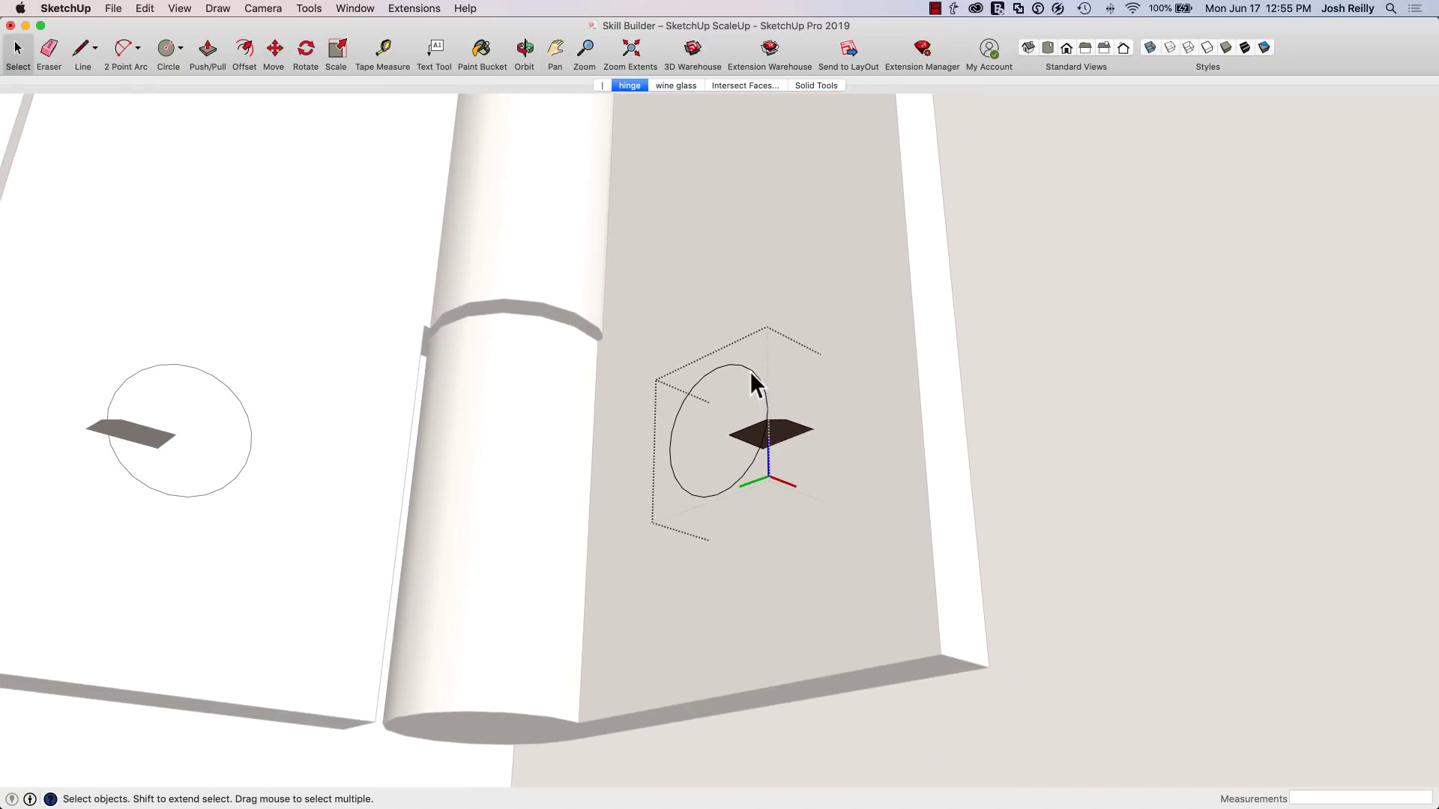
Try Push/Pull on the screw's slot face, then orbit to inspect the unchanged slot
click(749, 371)
key(p)
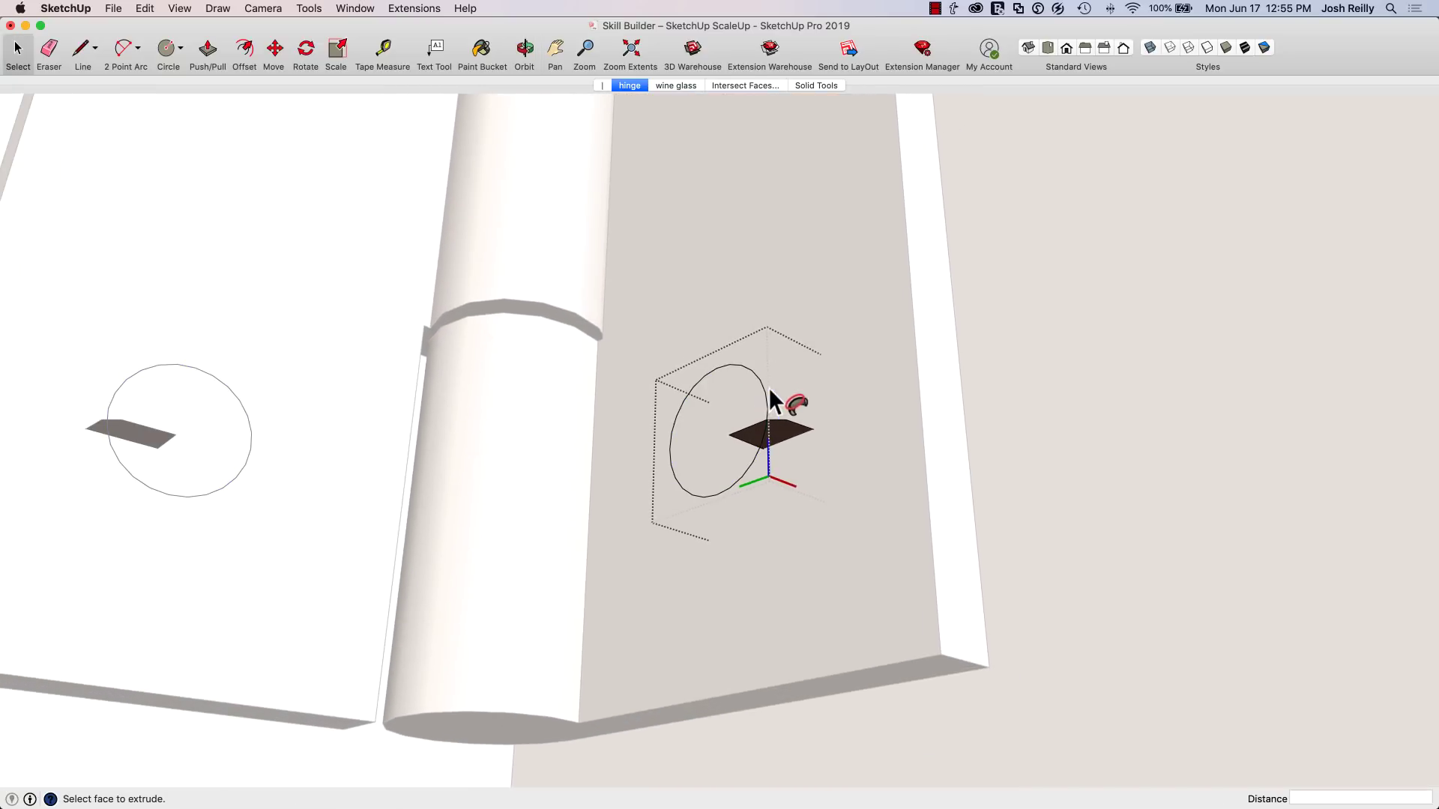
double_click(781, 430)
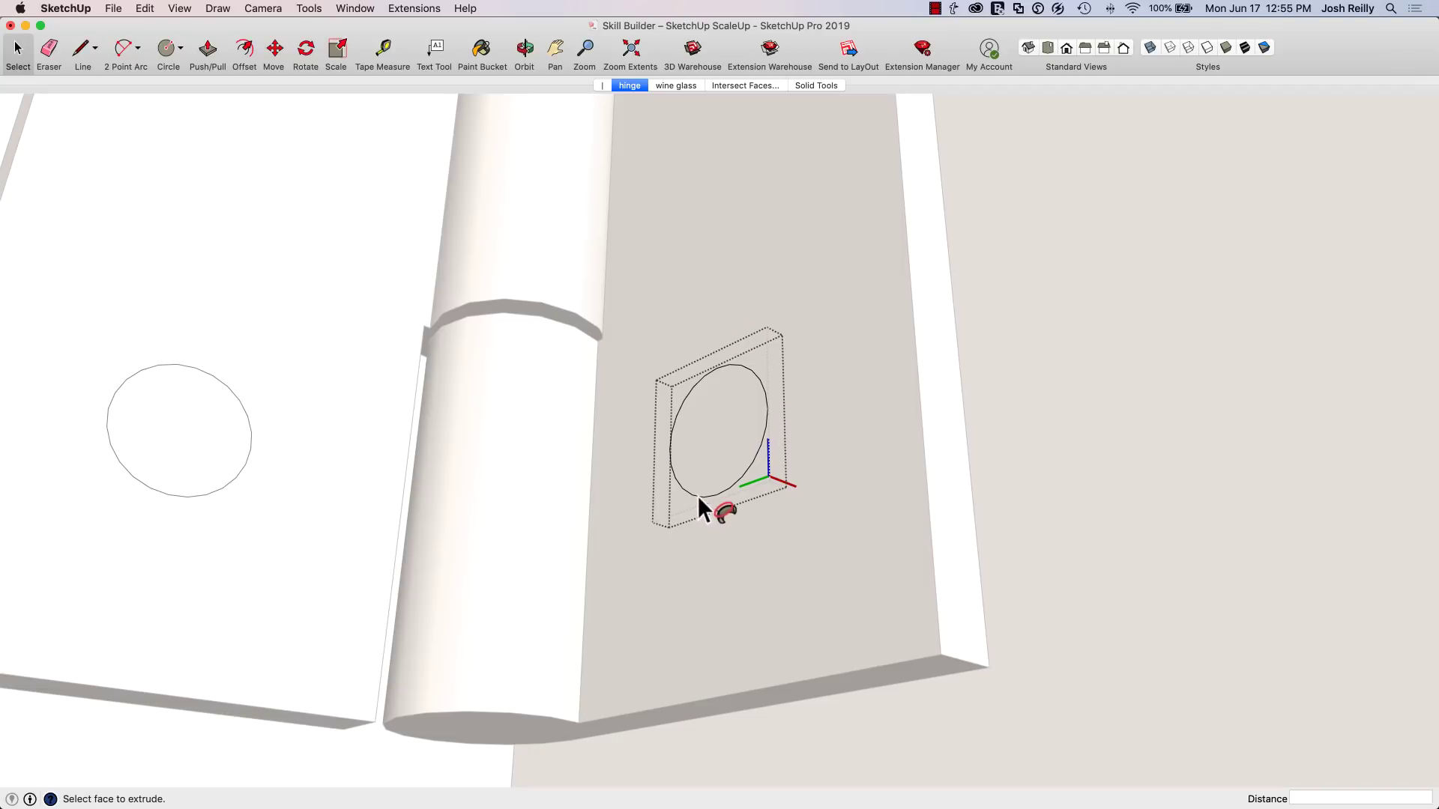
middle_drag(824, 484, 831, 624)
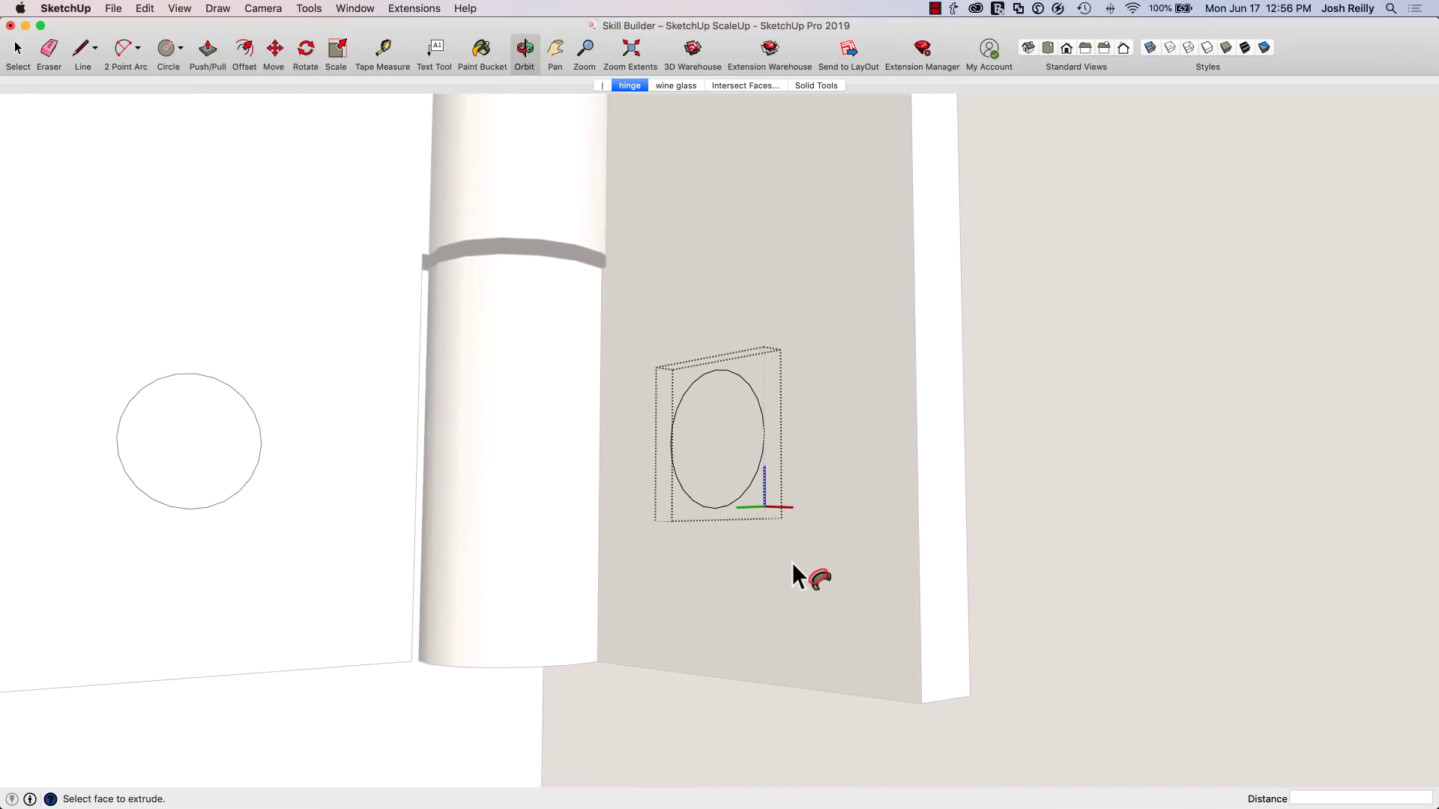
middle_drag(791, 562, 785, 487)
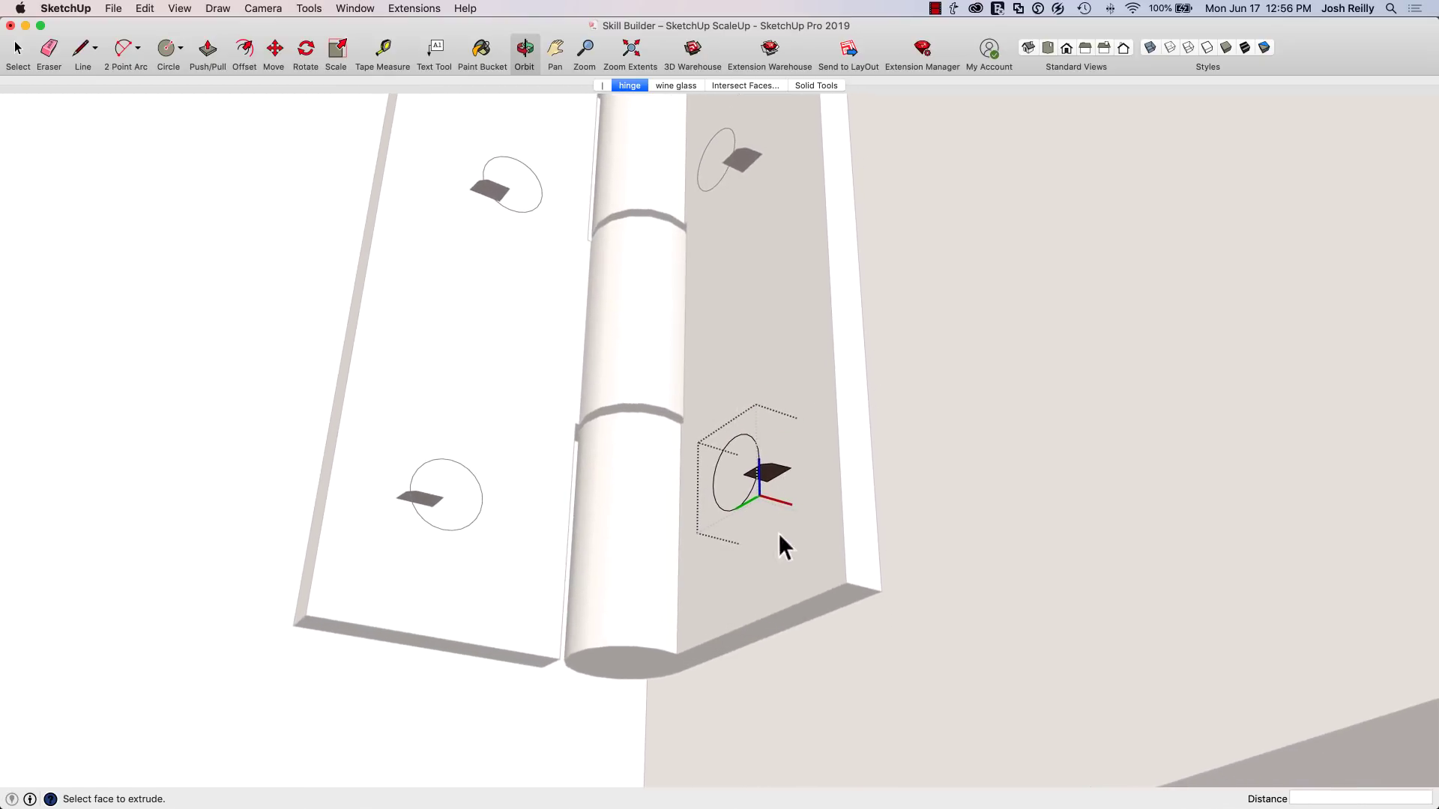
Copy the screw beside the hinge at 1/2 spacing, arrayed 2x into two copies
key(space)
click(772, 473)
key(m)
scroll(776, 484, down, 5)
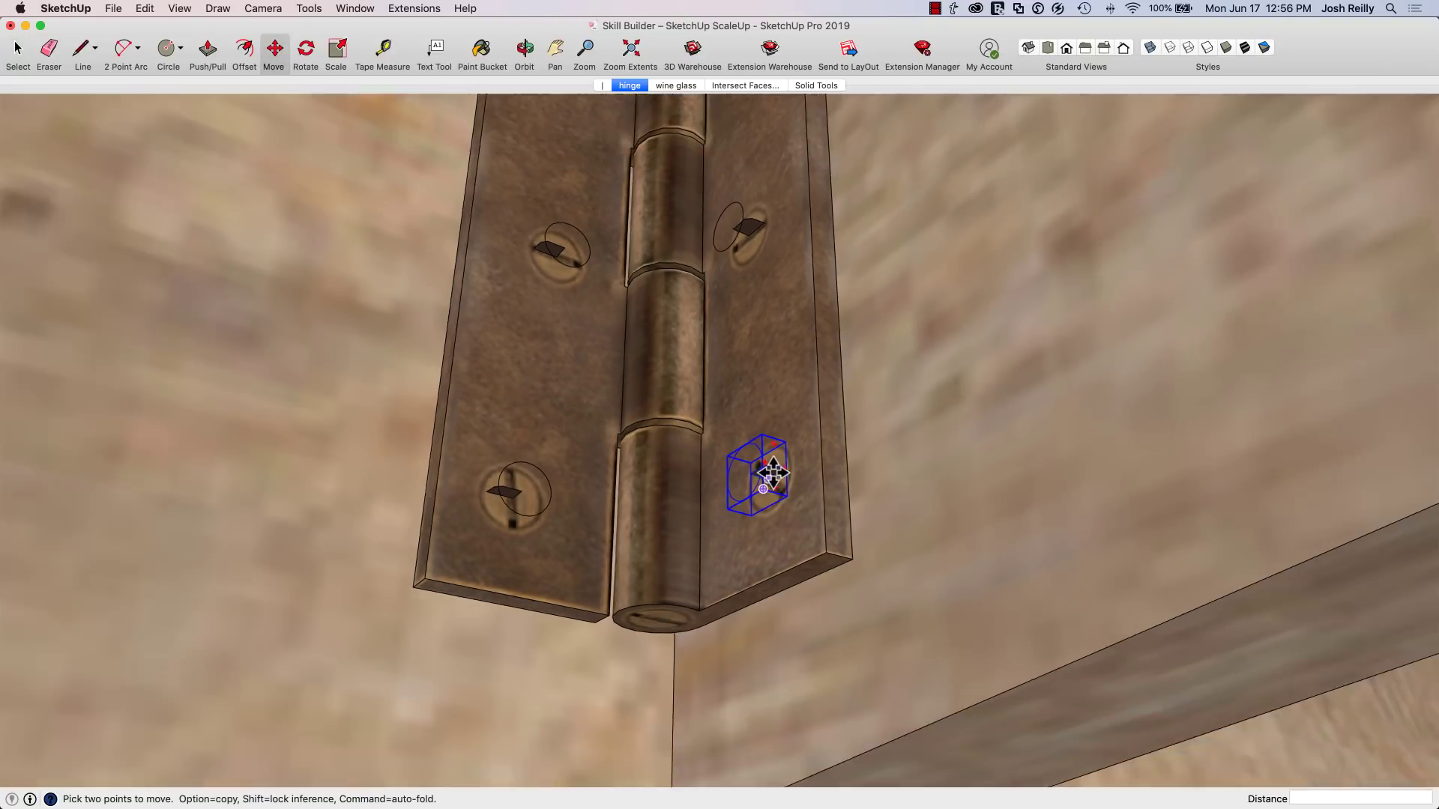
click(781, 524)
key(alt)
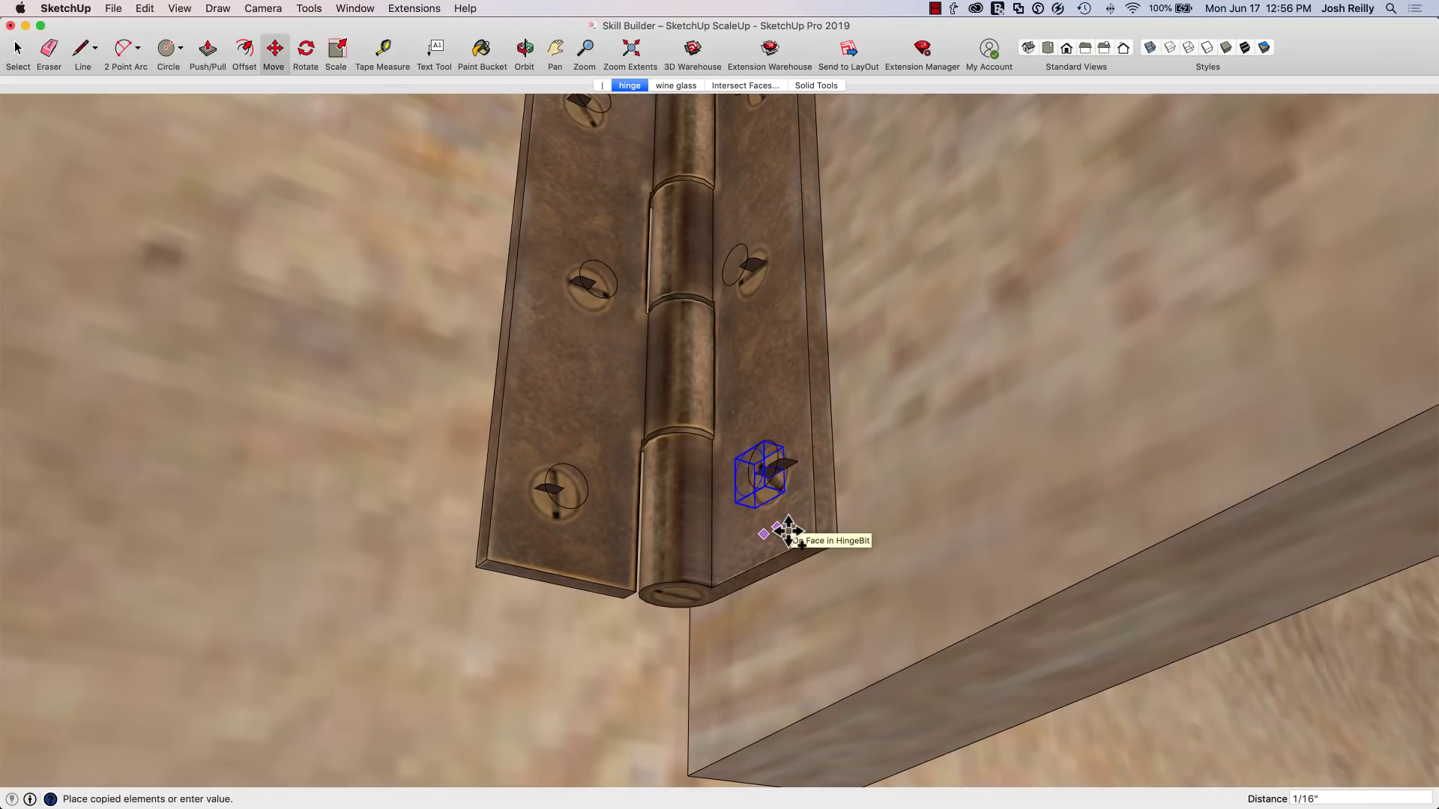
text(1/2)
key(Return)
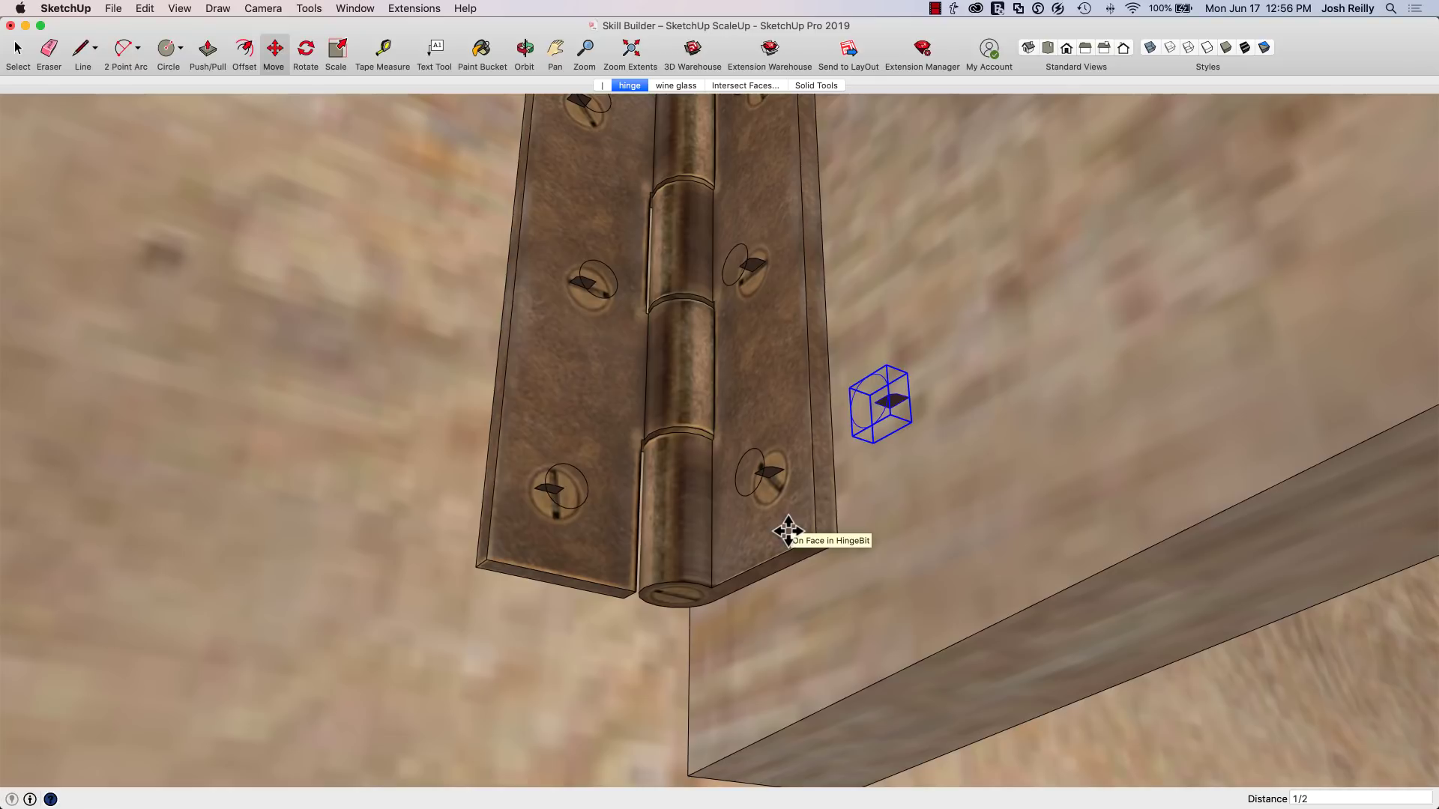
text(2x)
key(Return)
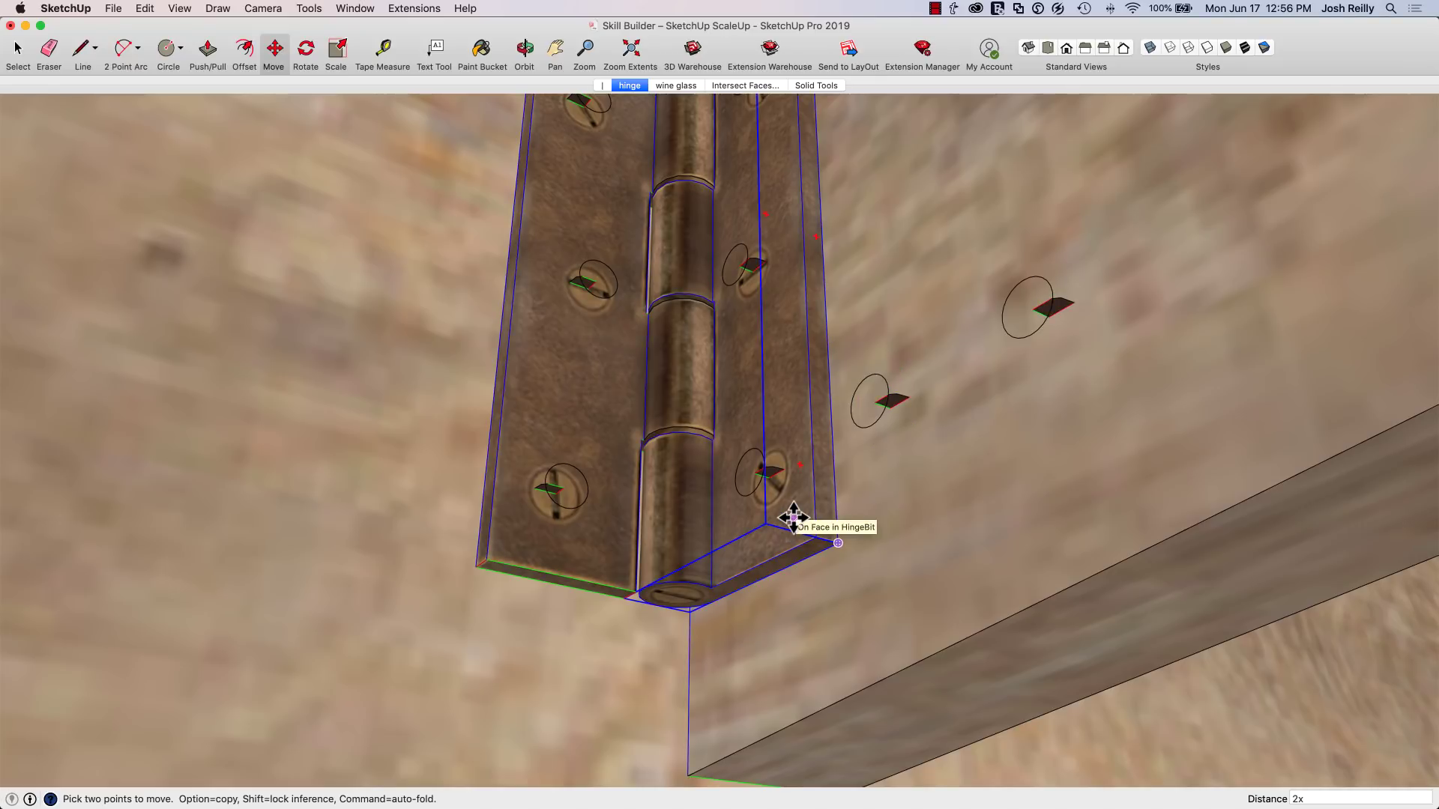
Scale the first screw copy uniformly to 1.5 times its size
middle_drag(794, 517, 877, 499)
key(space)
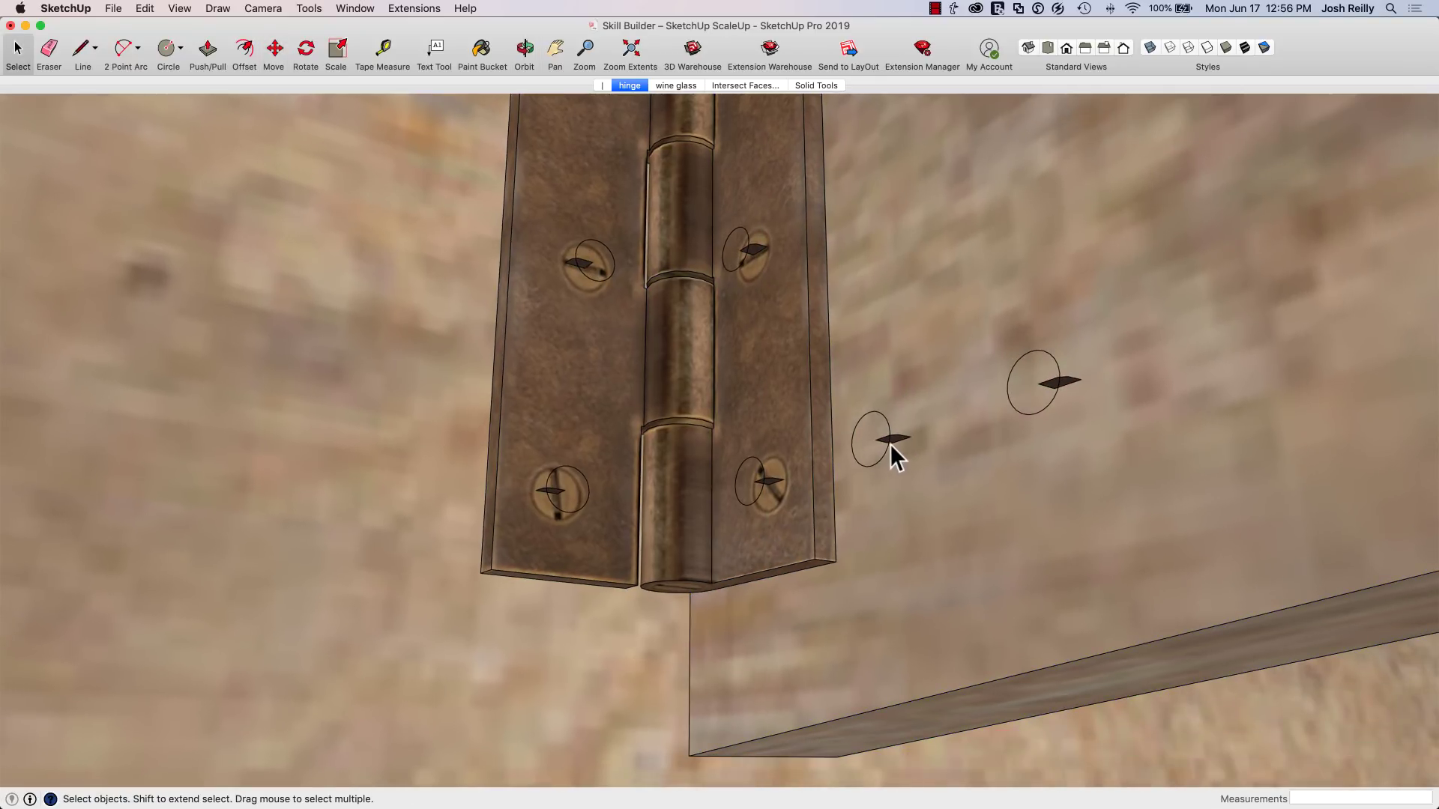
key(s)
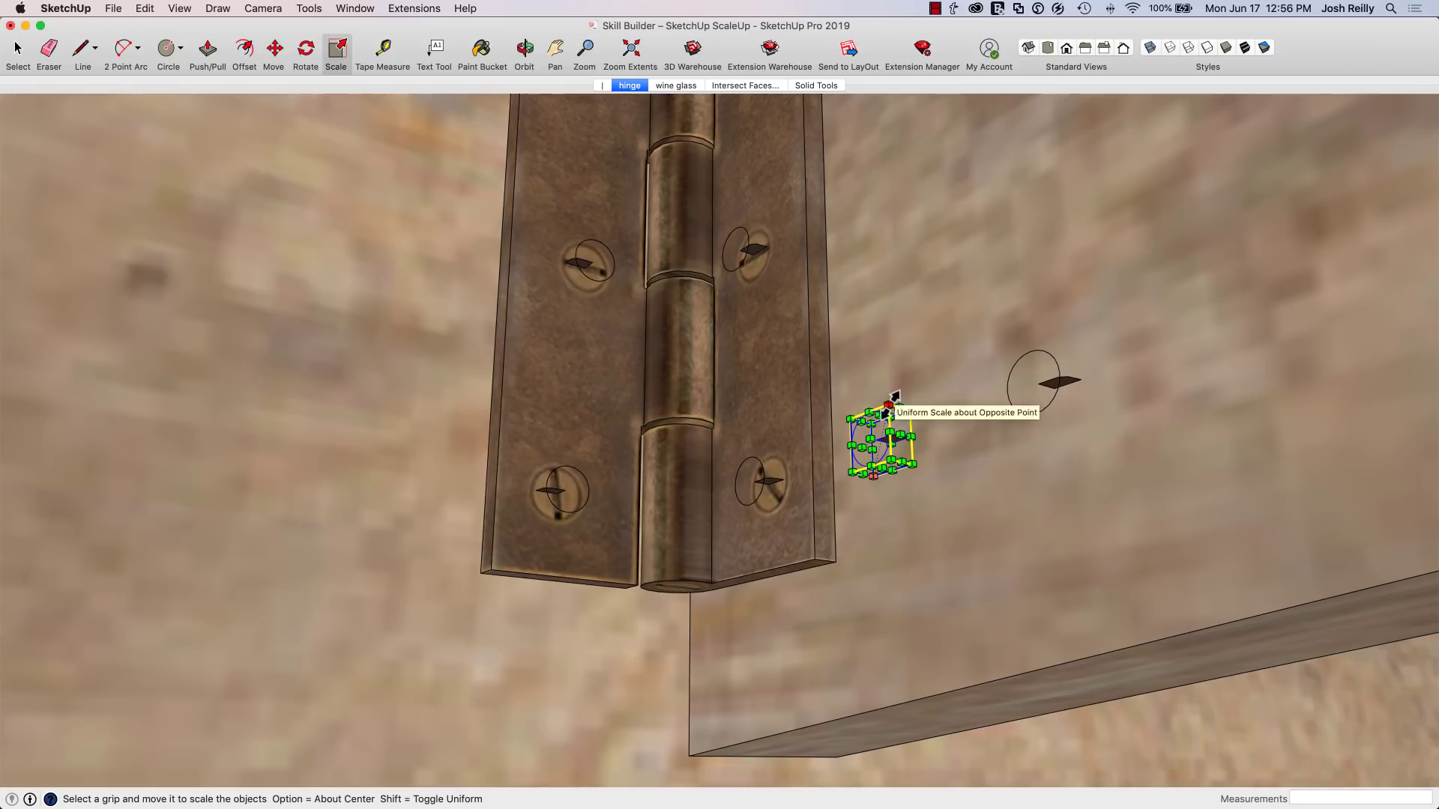
drag(888, 402, 902, 384)
text(1.5)
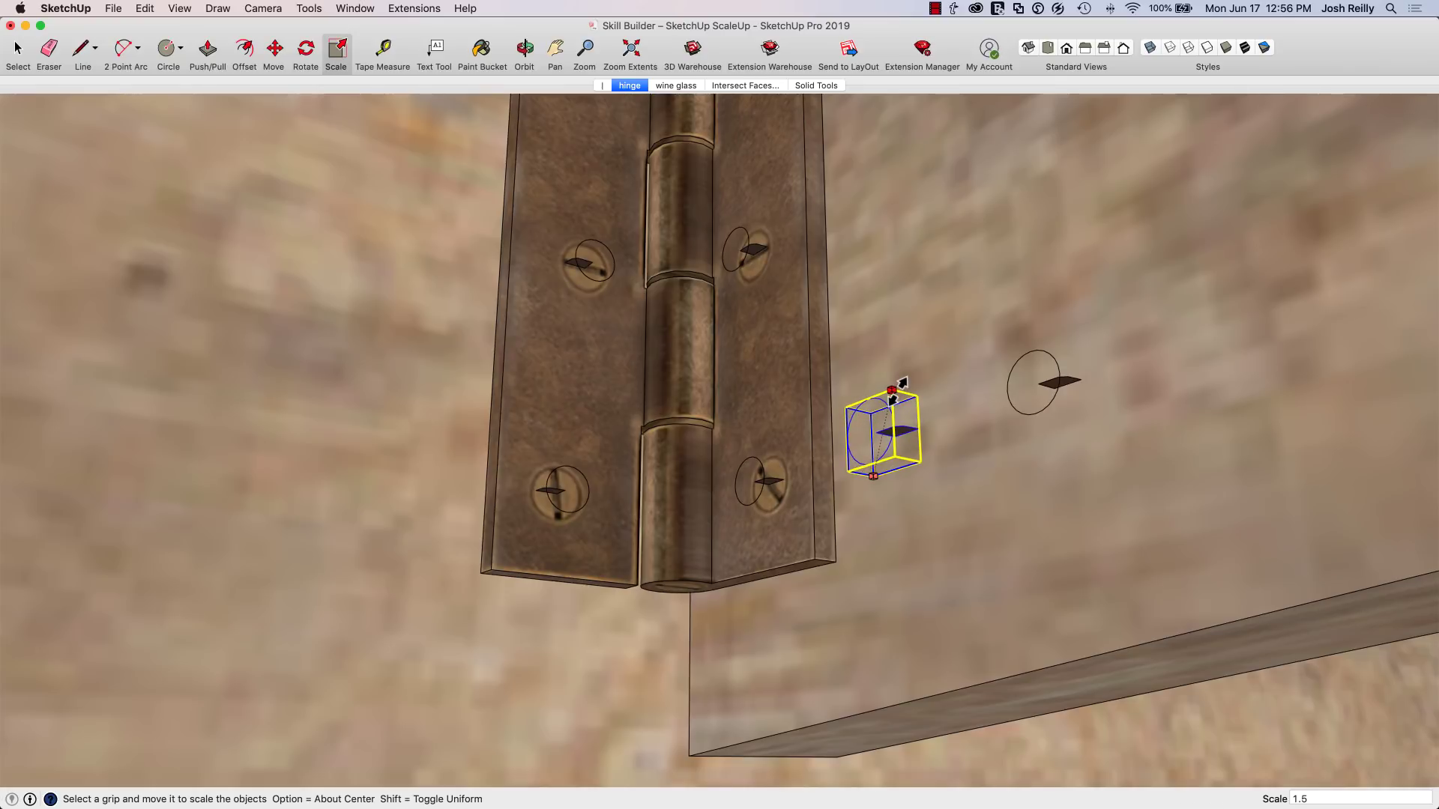
key(Return)
Scale the second screw copy uniformly to double size
key(space)
click(1051, 387)
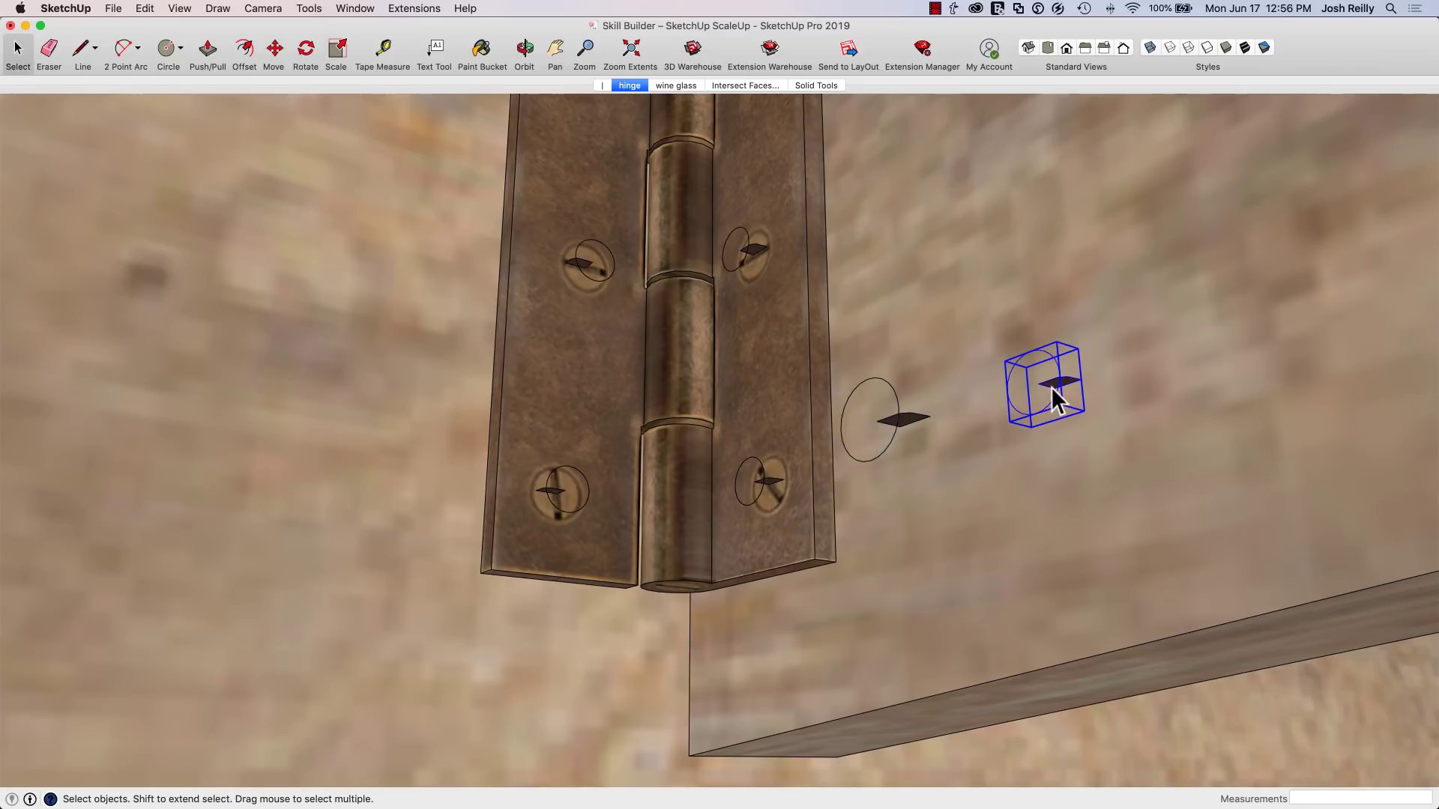
key(s)
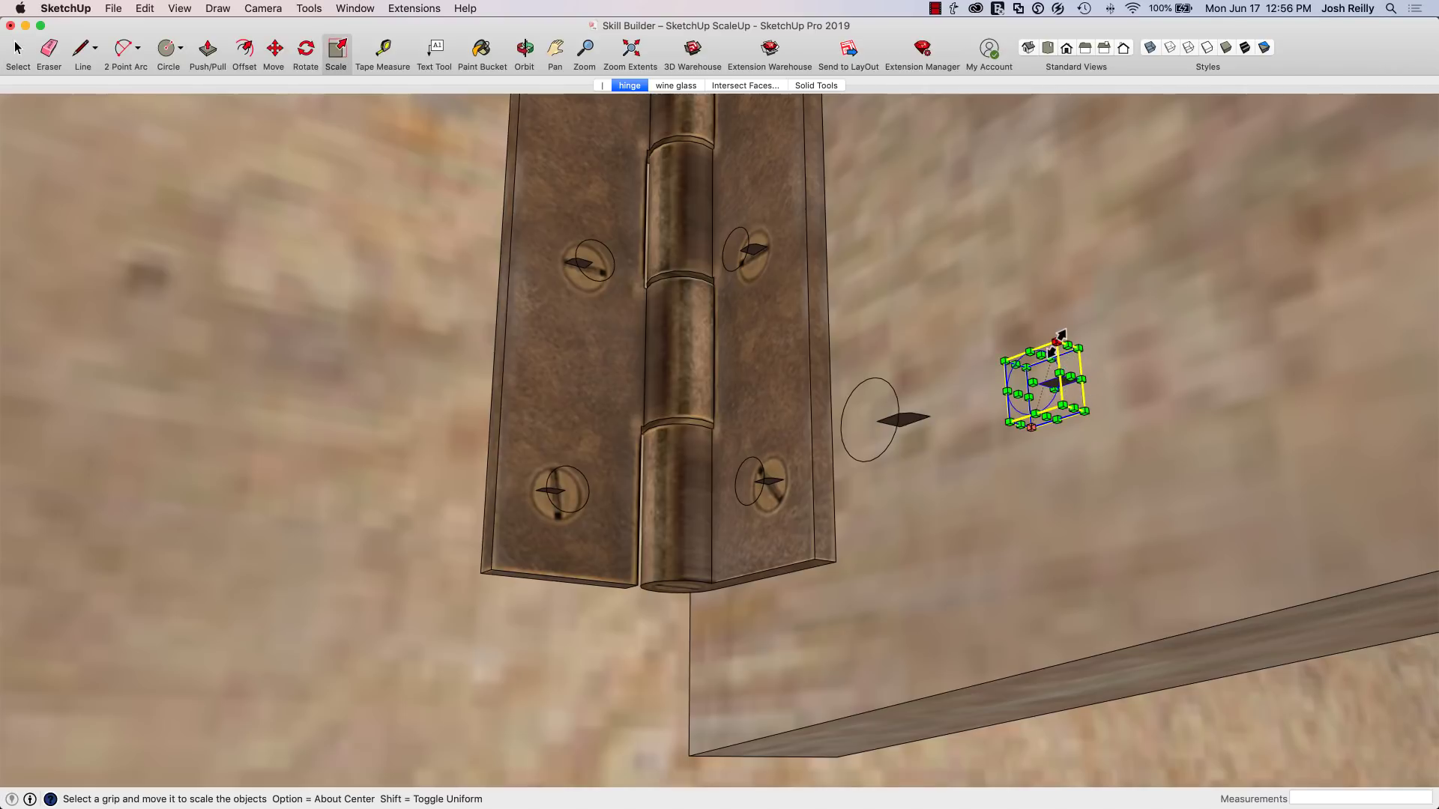
click(1057, 339)
text(2)
key(Return)
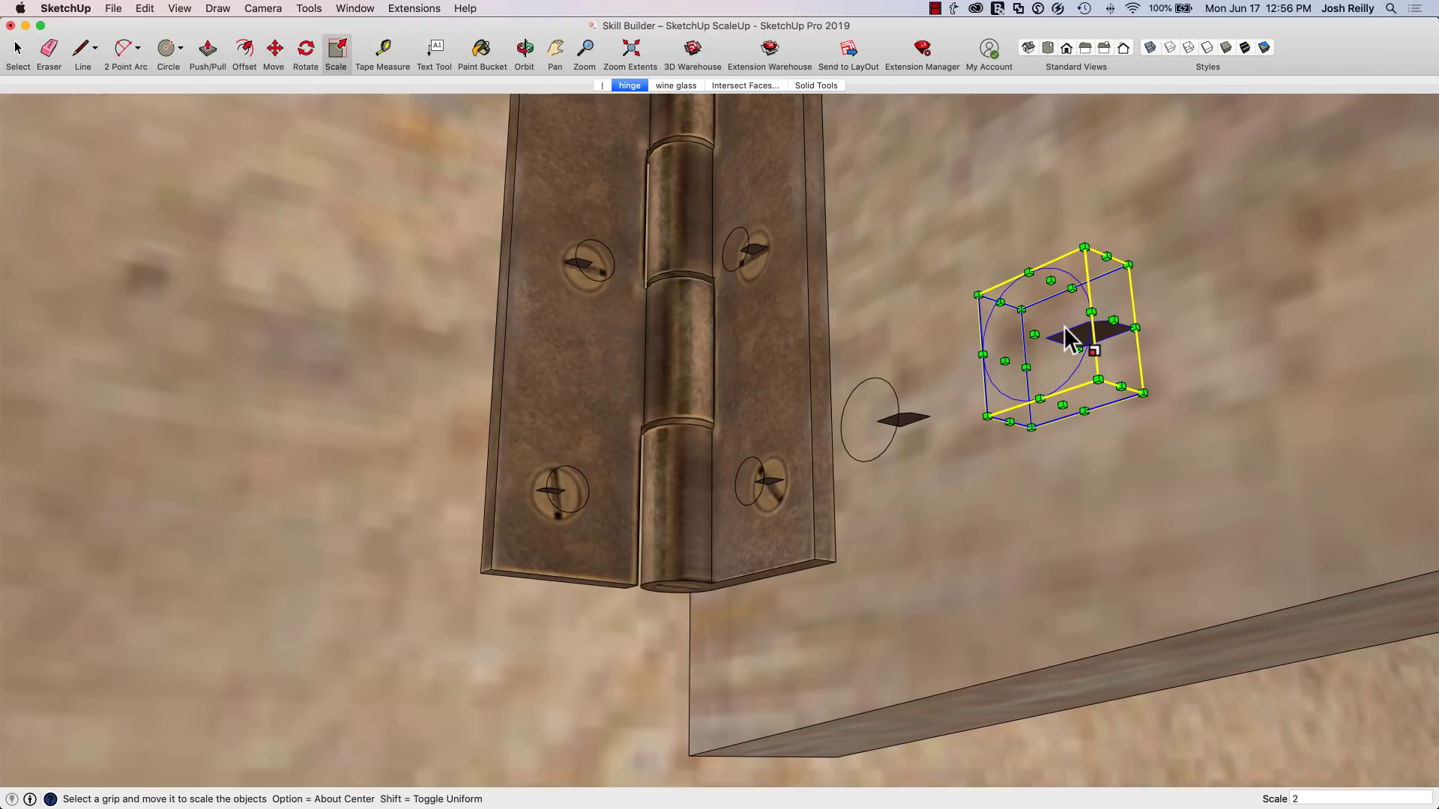
key(space)
middle_drag(880, 457, 945, 440)
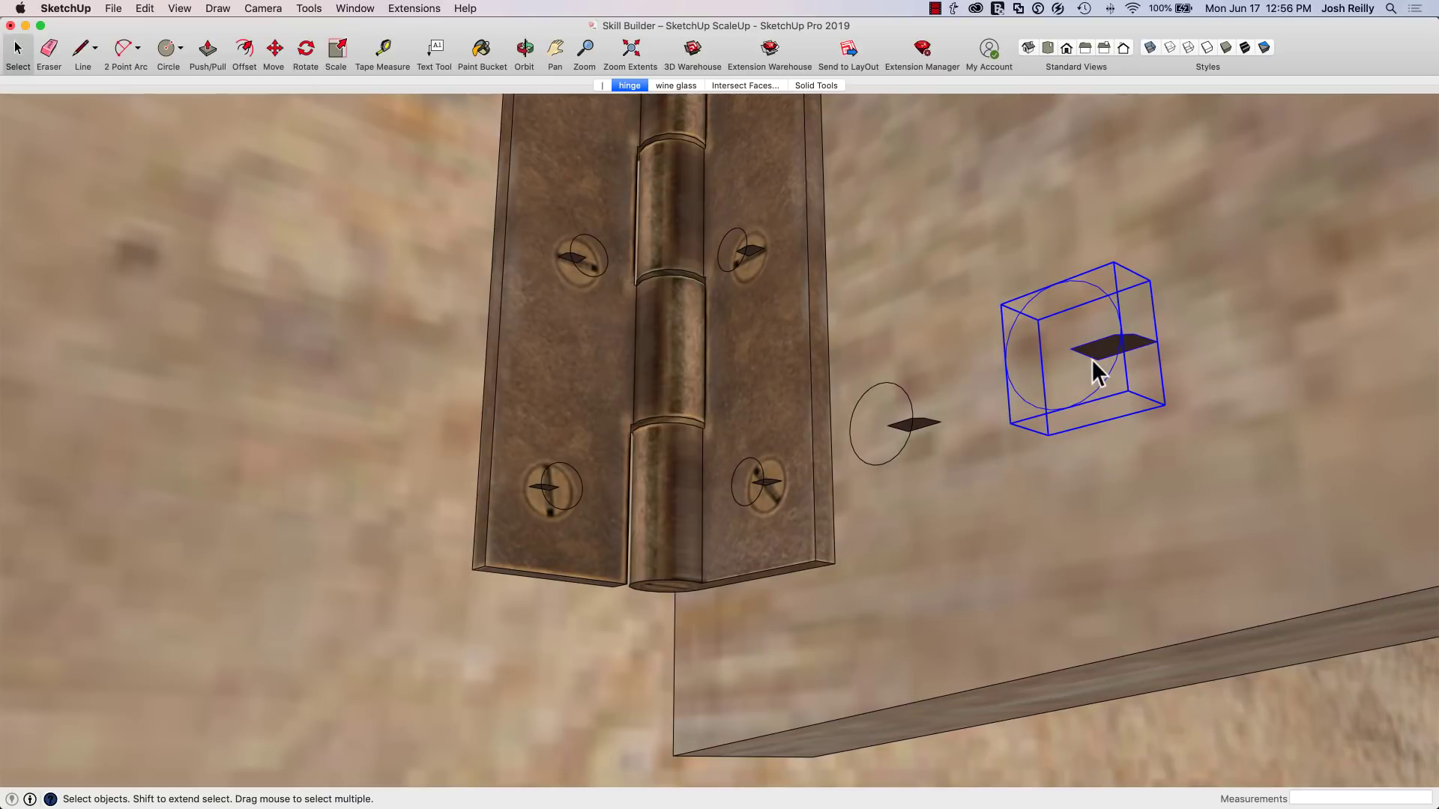
Open the small screw component, select its outline circle, and exit without changes
scroll(765, 481, up, 2)
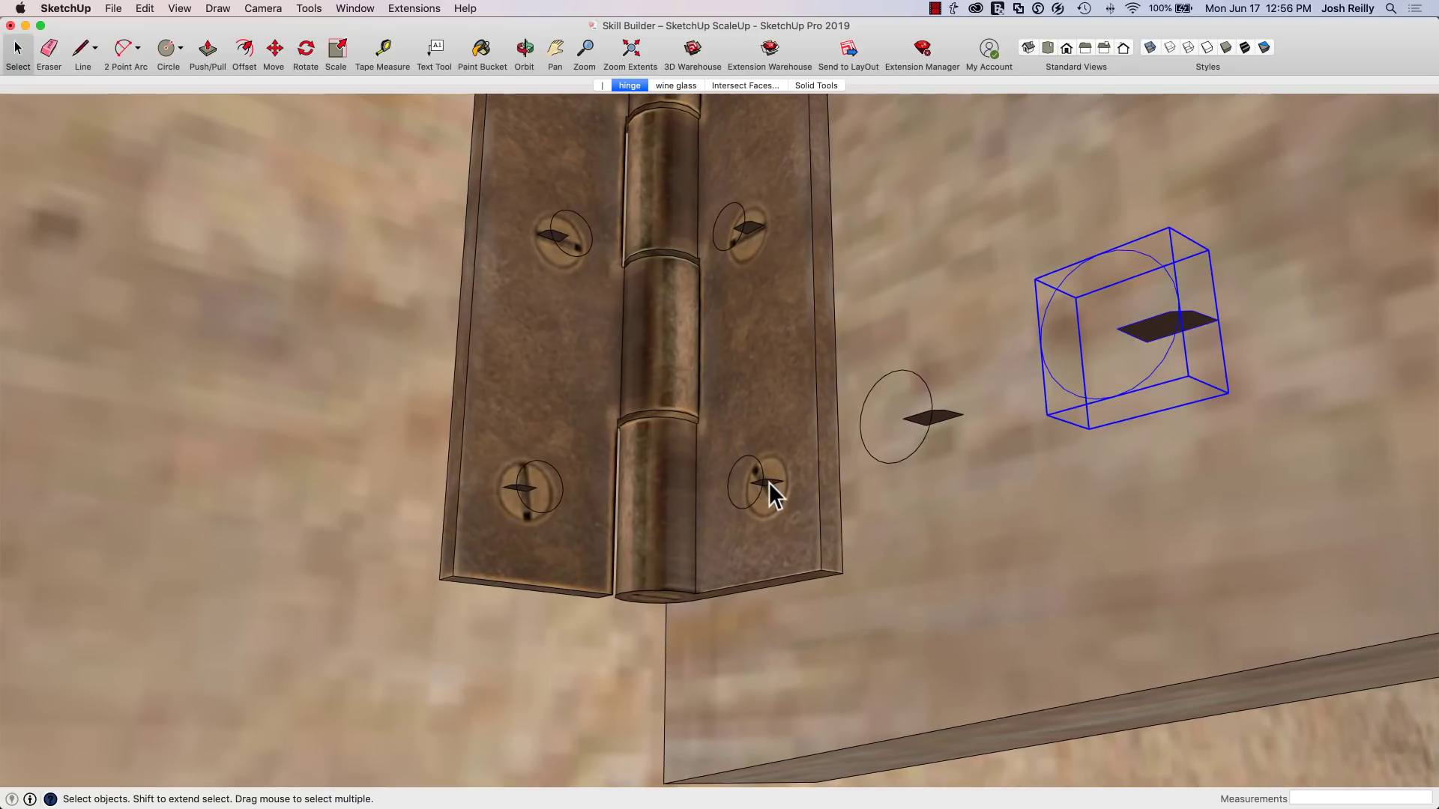
double_click(766, 482)
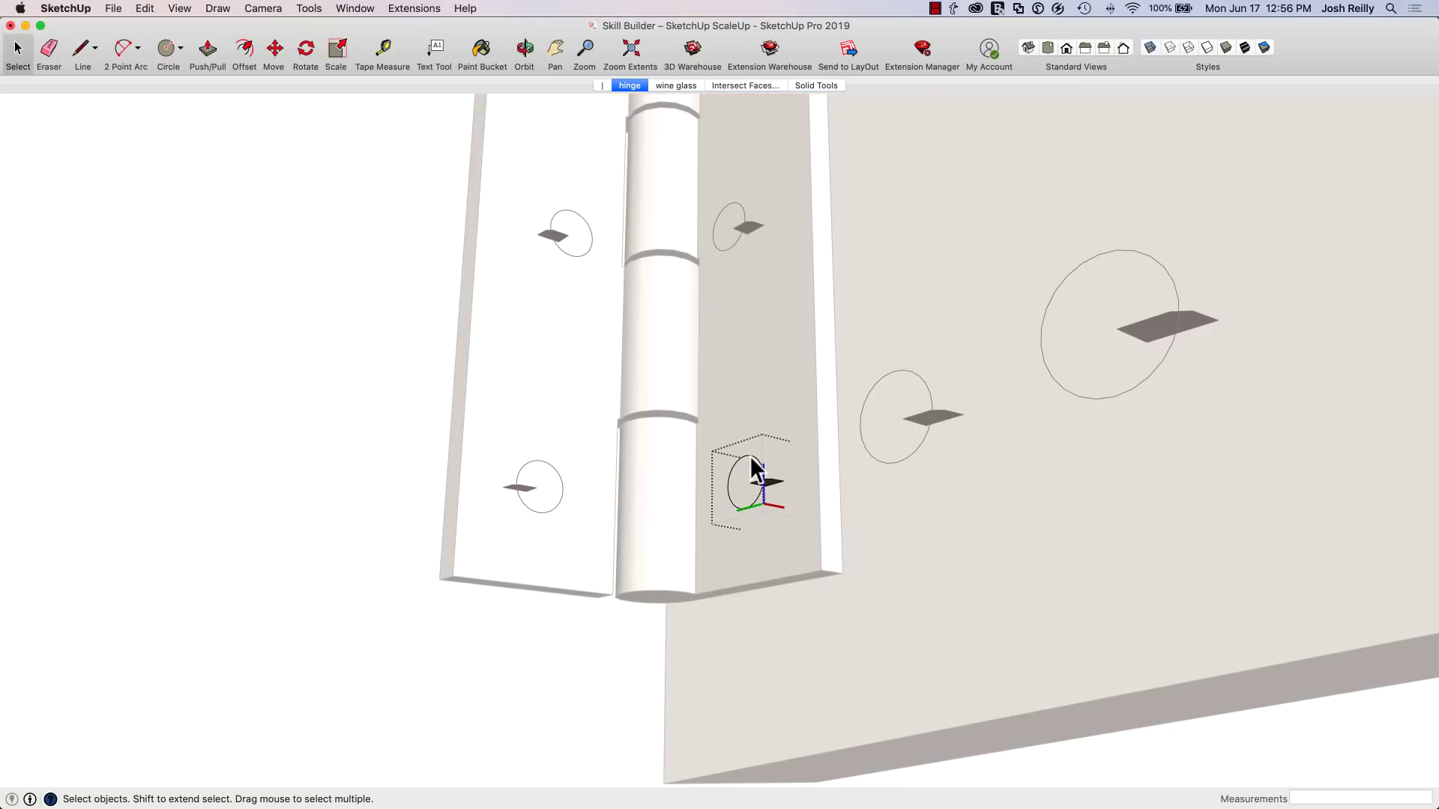
click(750, 455)
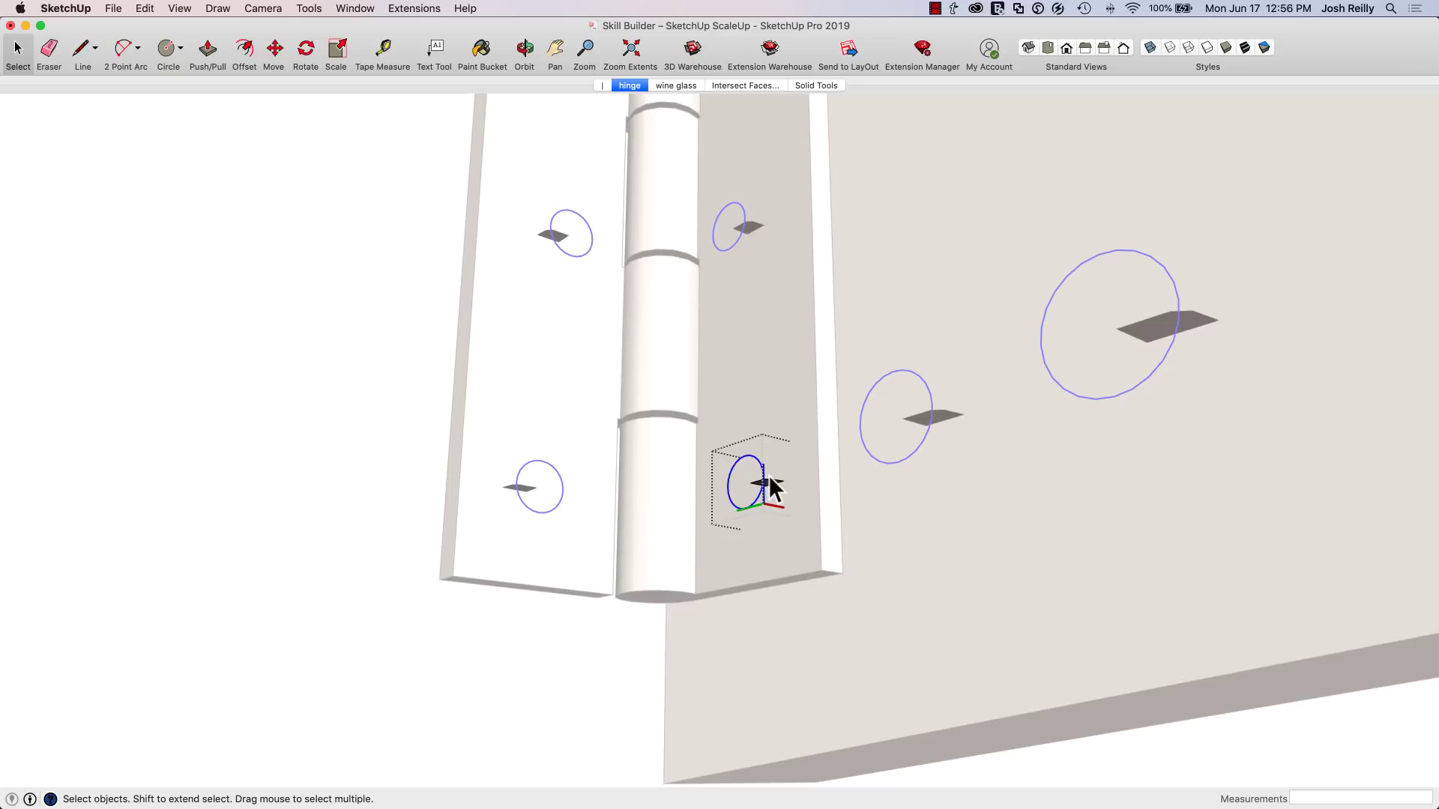
key(m)
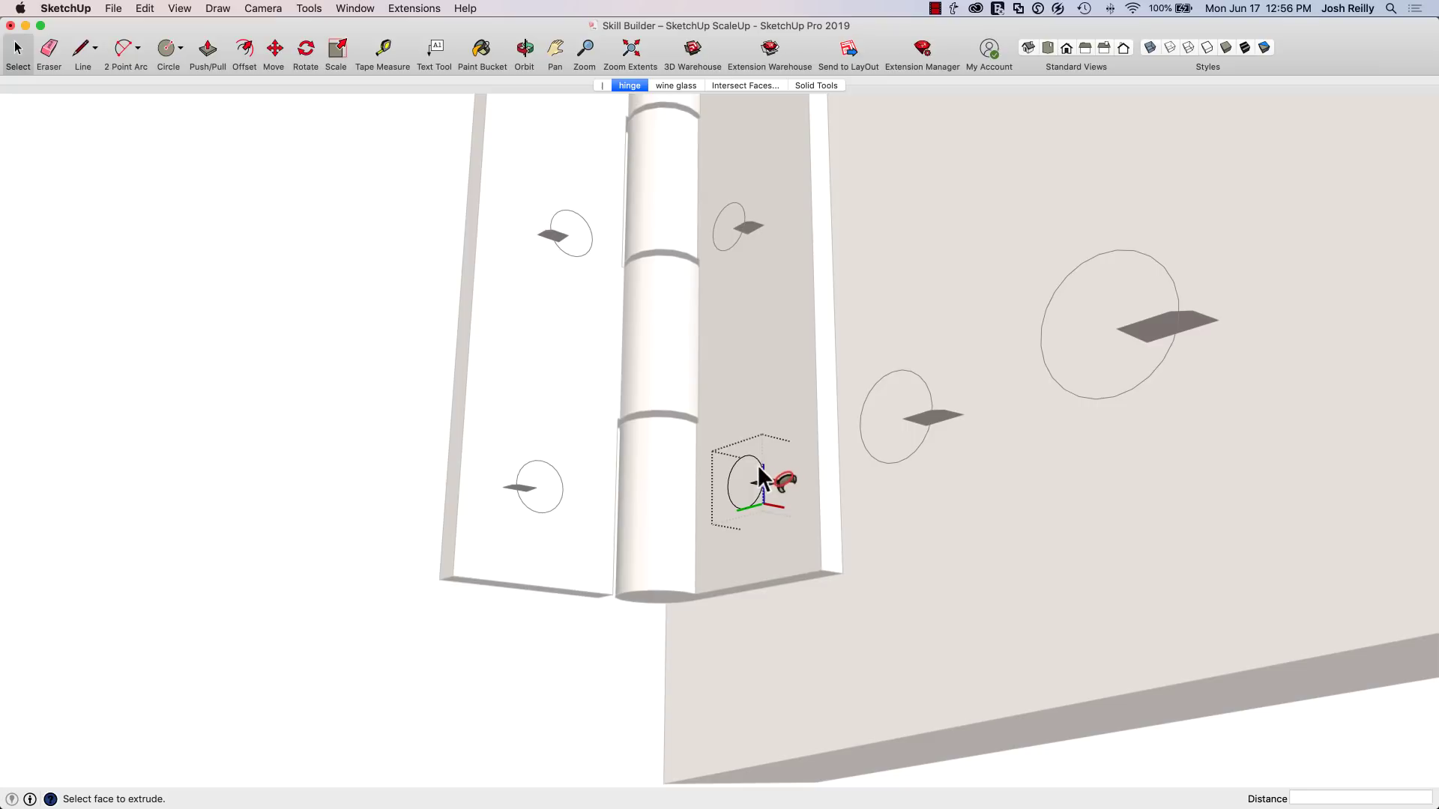
key(space)
key(p)
key(space)
key(Escape)
Extrude the small screw's circle into a cylinder, then flatten it back to a thin face
double_click(894, 388)
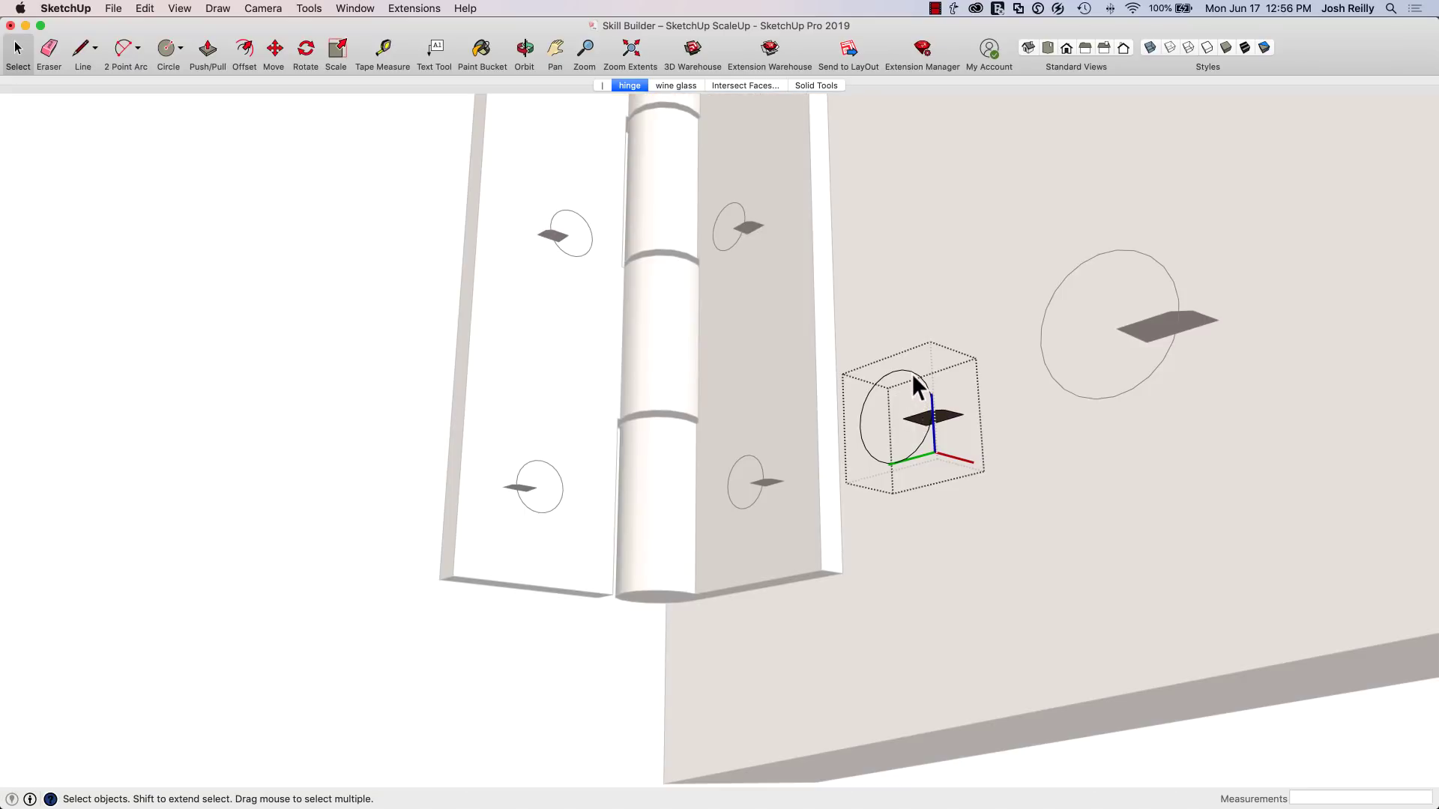
click(913, 376)
key(p)
drag(916, 377, 938, 416)
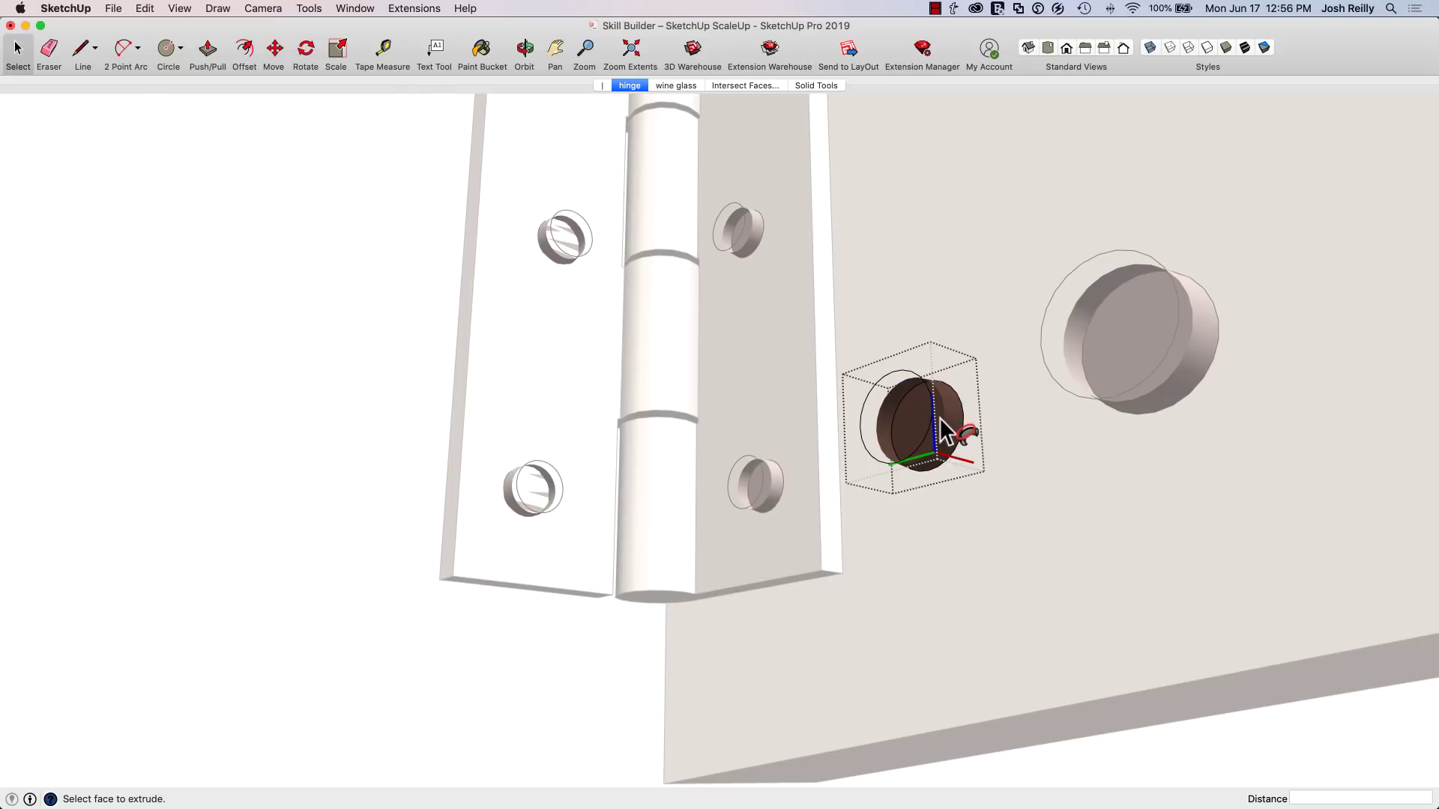
middle_drag(938, 417, 817, 415)
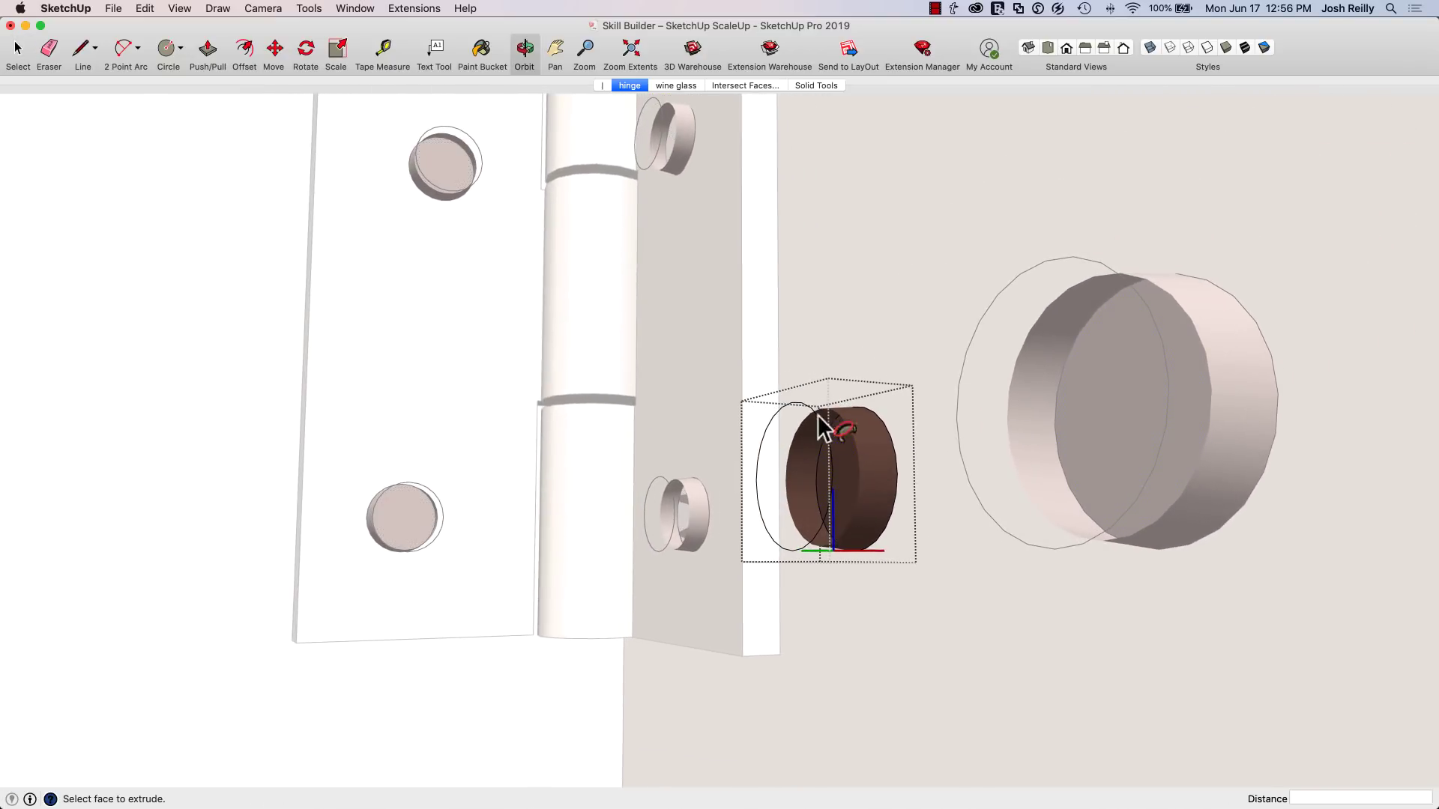
middle_drag(814, 464, 798, 471)
drag(799, 470, 850, 460)
scroll(850, 461, down, 2)
key(space)
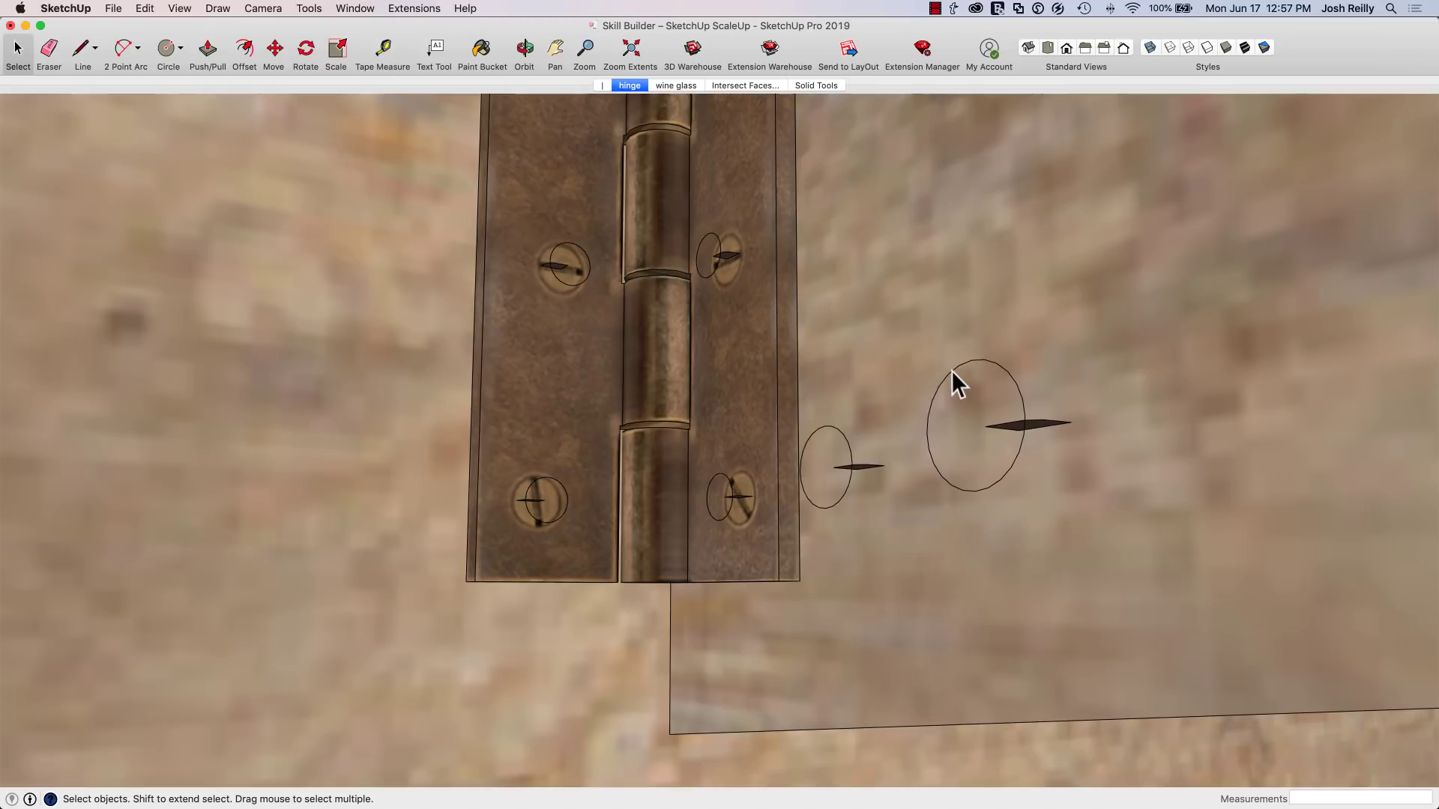
Push/Pull the enlarged copy's slot face into a cylinder and erase its leftover circle edges
click(953, 375)
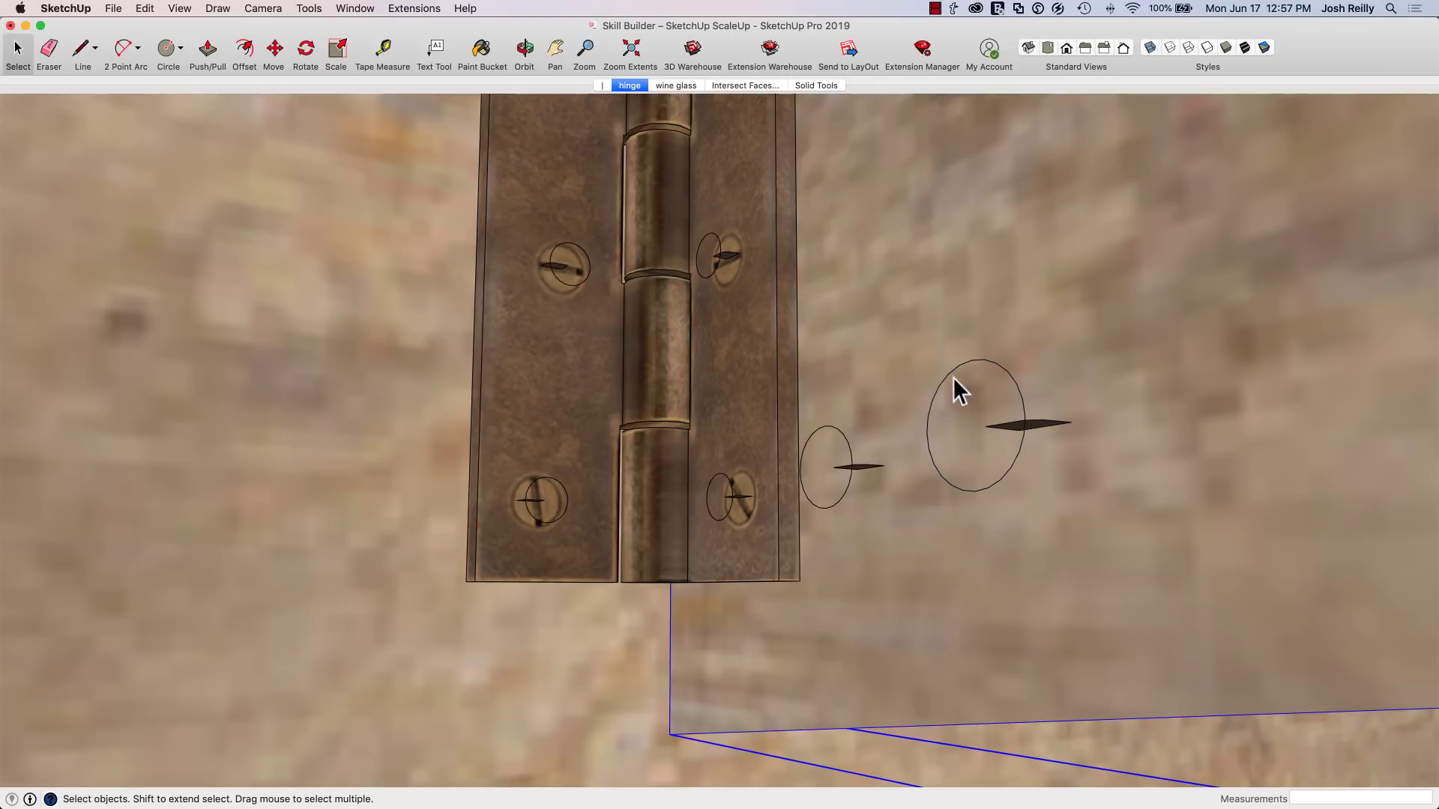
double_click(950, 373)
key(p)
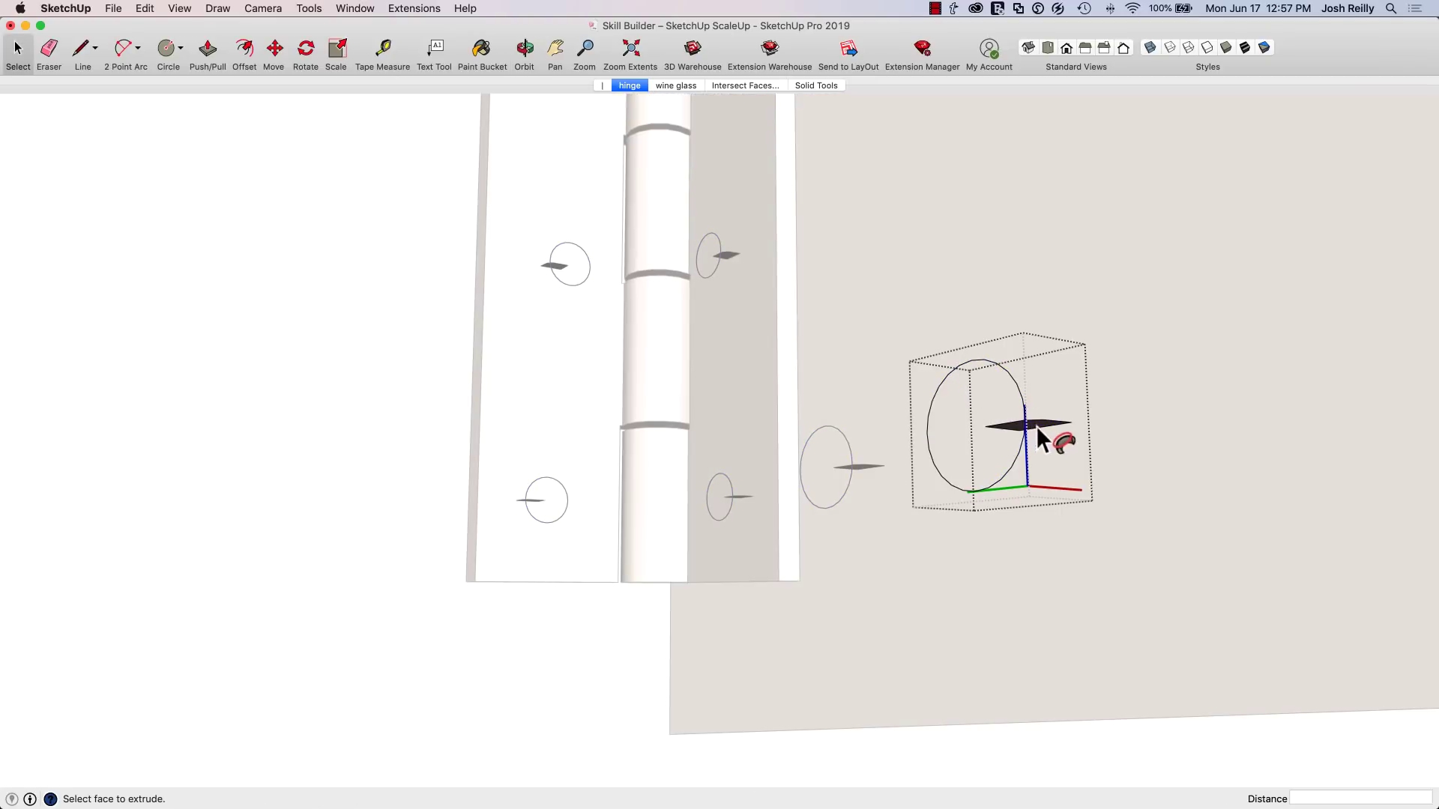
double_click(1035, 425)
key(e)
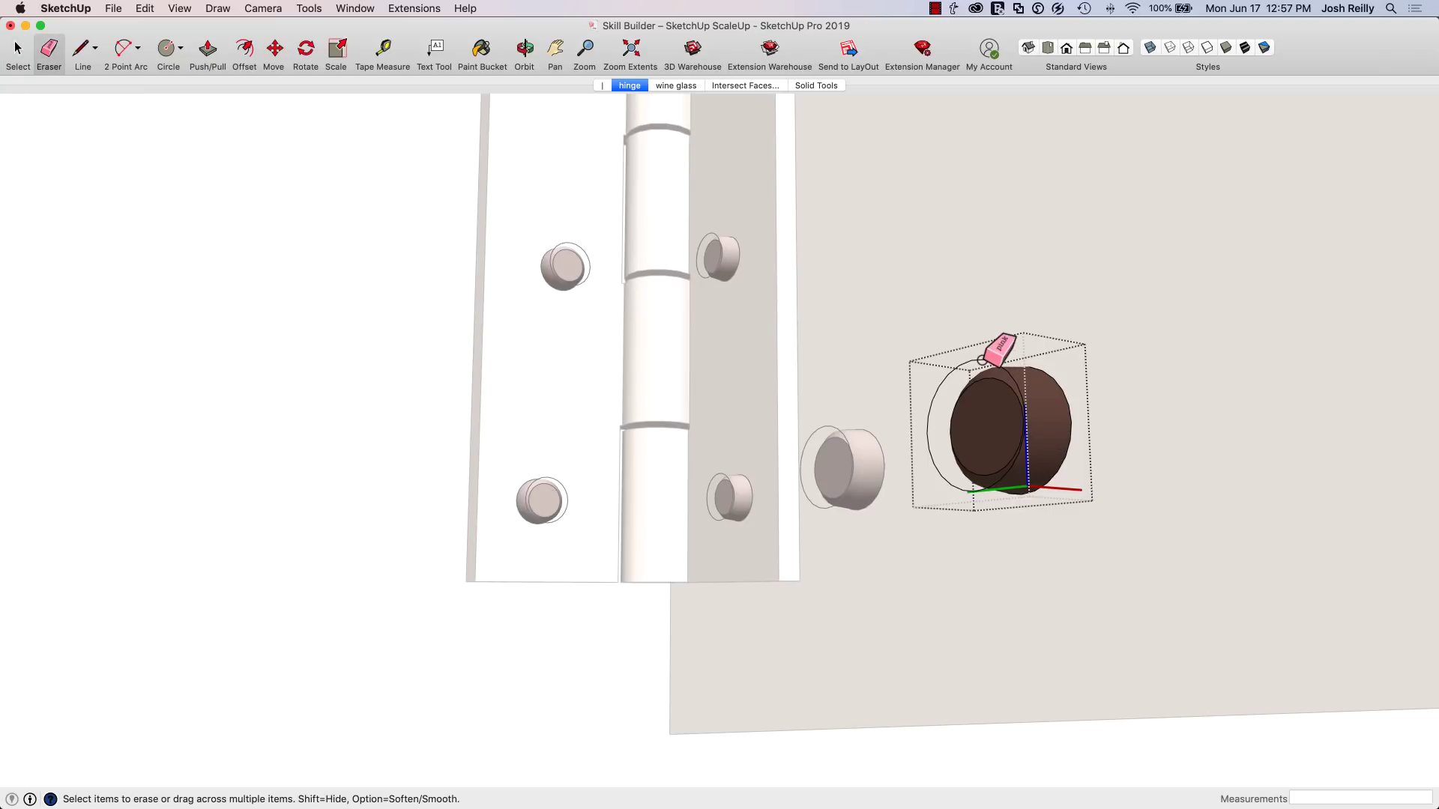
click(997, 368)
middle_drag(997, 371, 946, 281)
key(space)
click(946, 281)
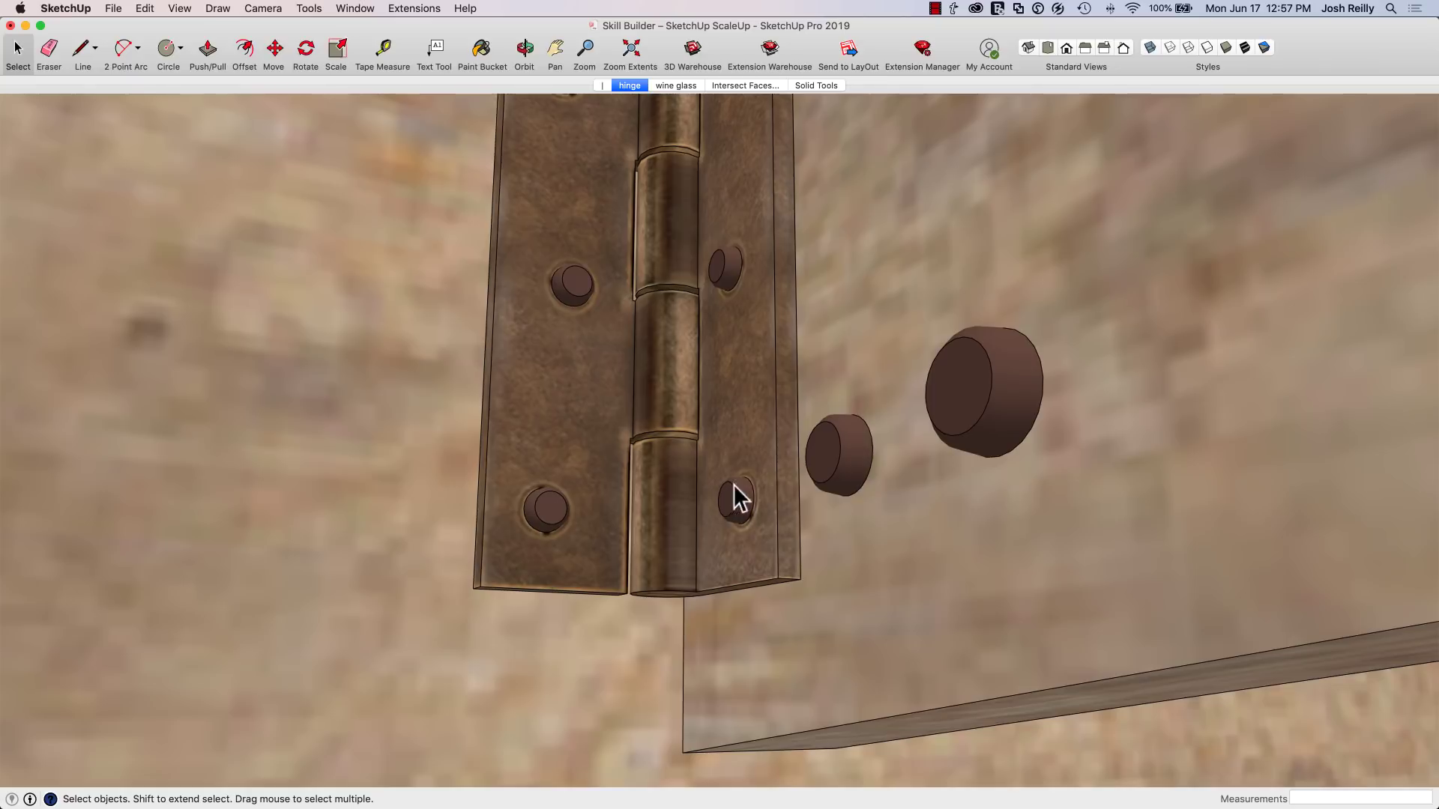
middle_drag(739, 498, 743, 505)
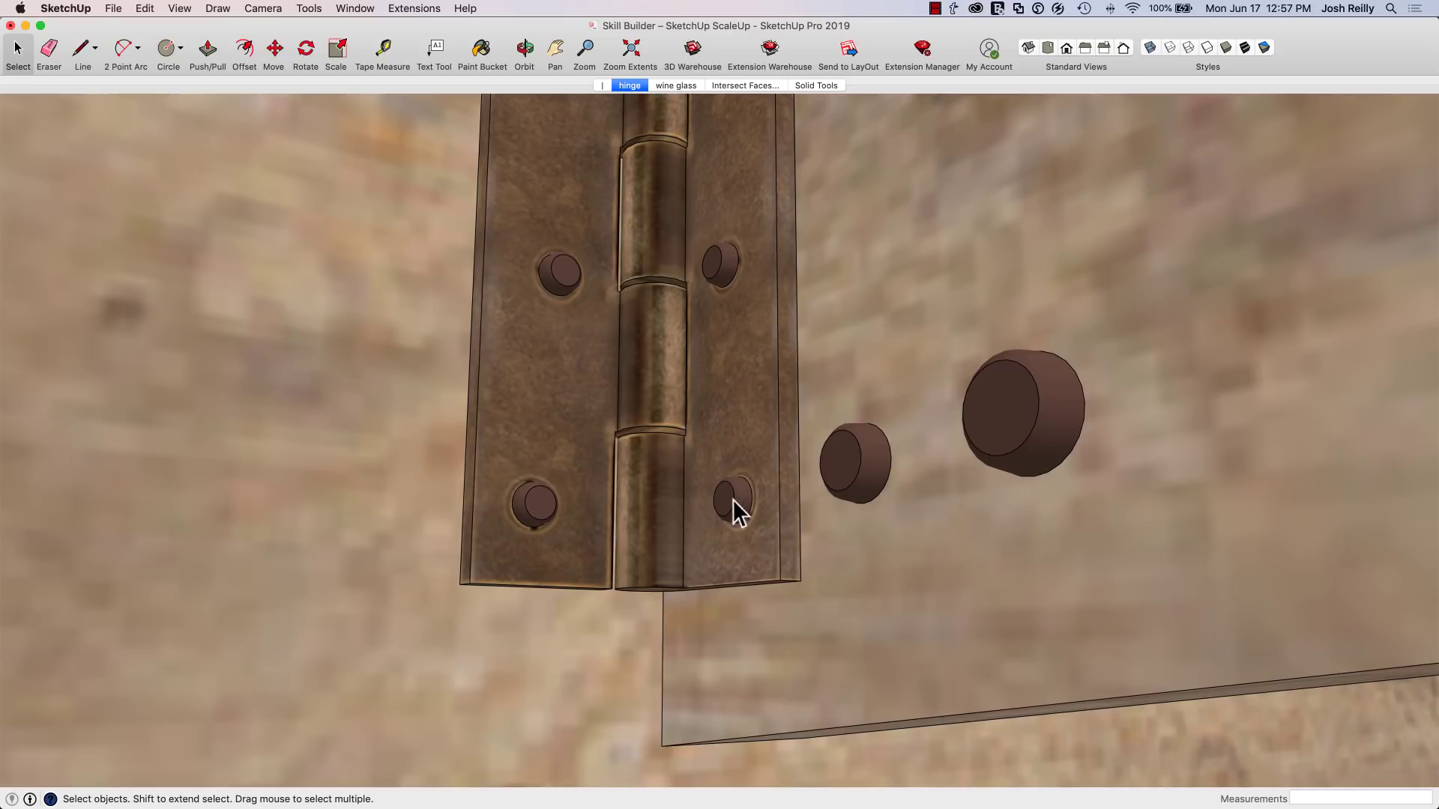
middle_drag(738, 506, 751, 478)
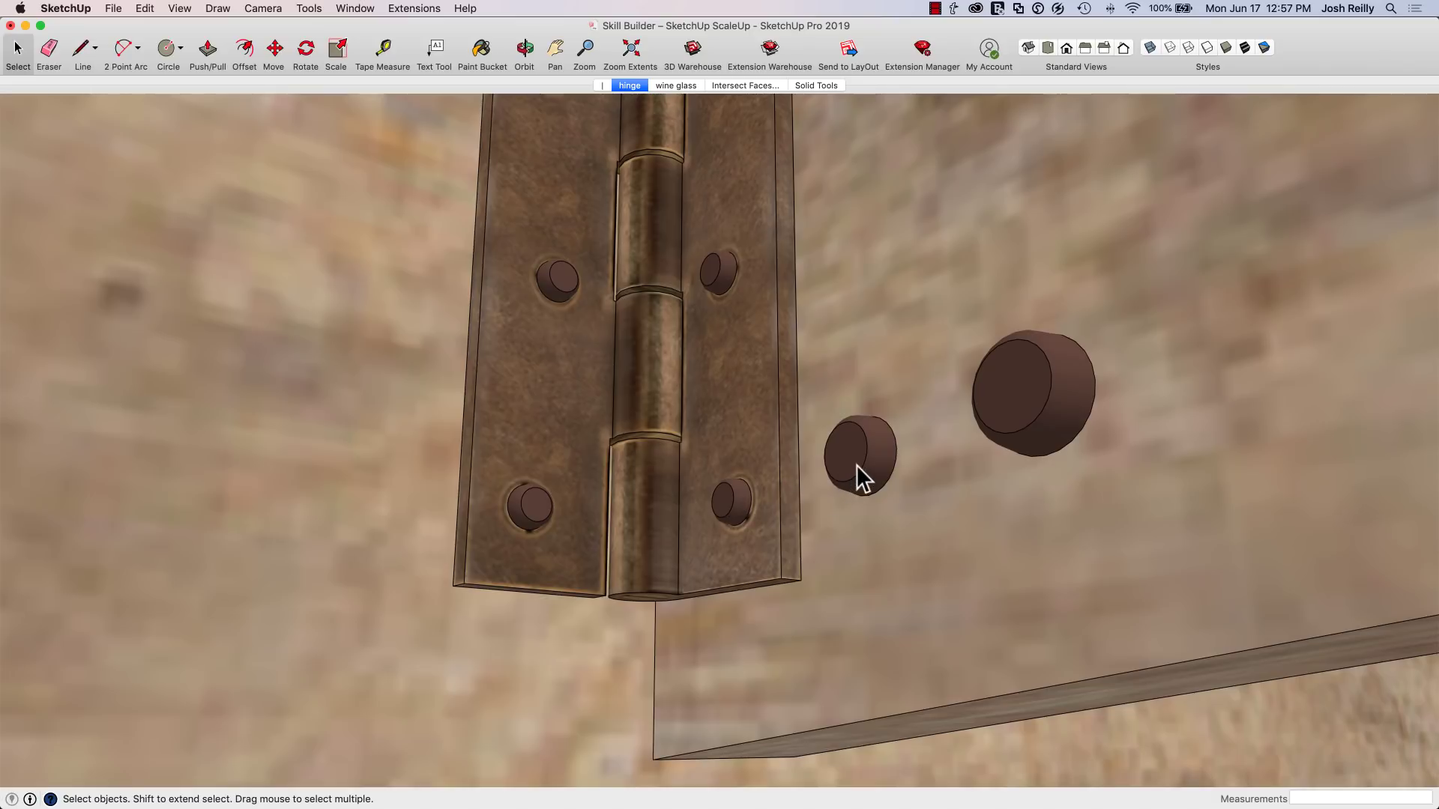
Undo twice to restore the flat-slot screws
key(super+z)
key(super+z)
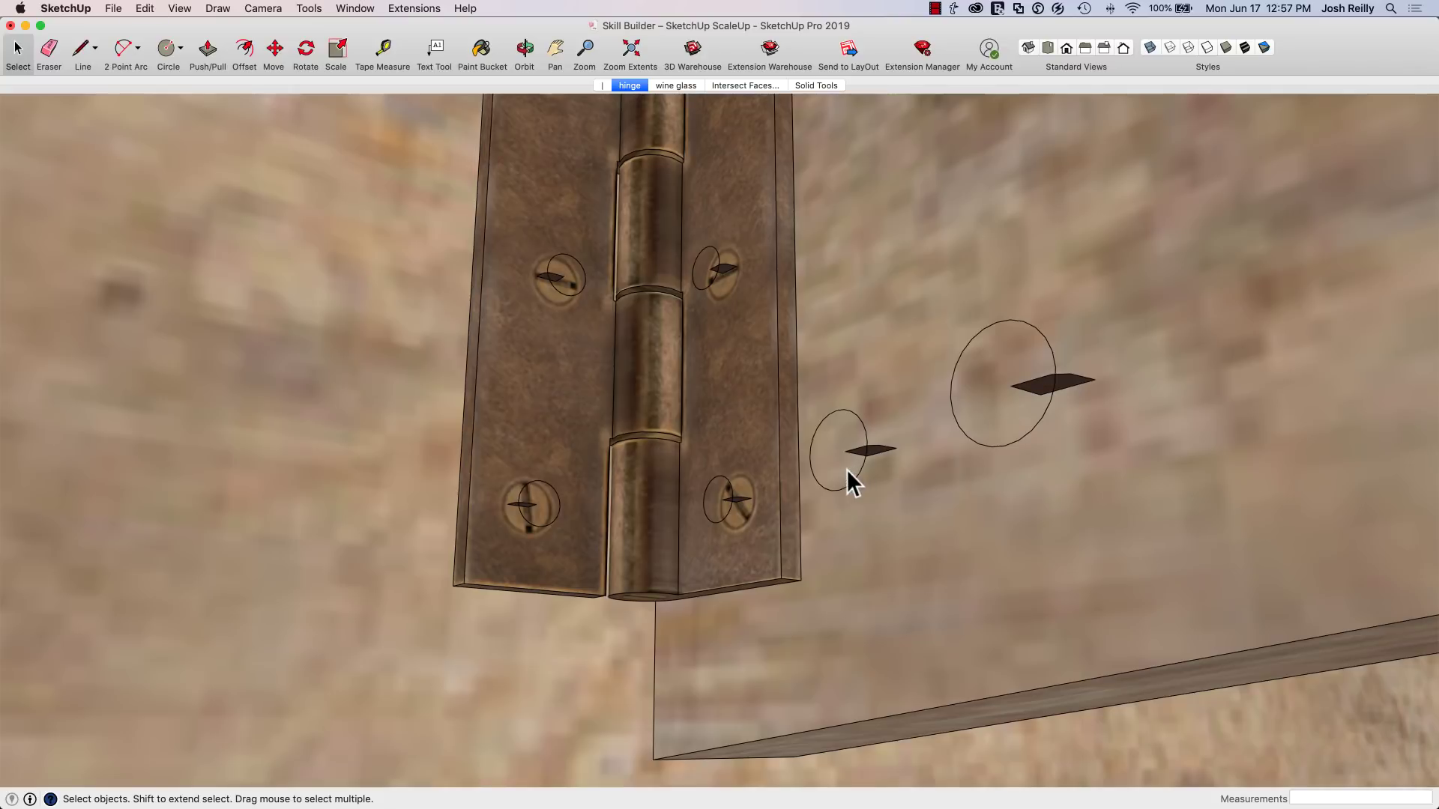
key(super+z)
key(super+z)
key(super+z)
key(super+z)
key(super+z)
key(super+z)
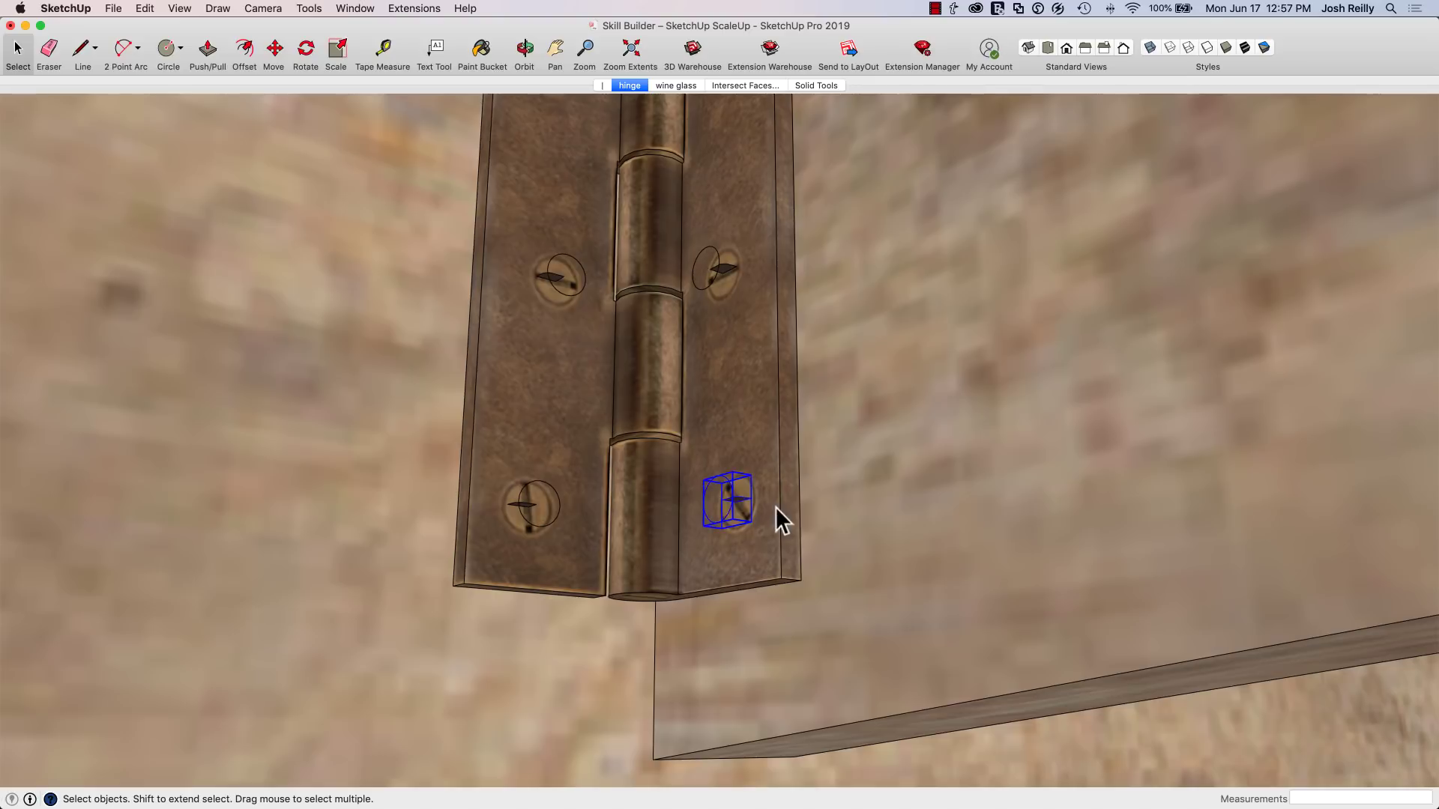
scroll(775, 507, down, 5)
mouse_move(762, 510)
middle_down()
mouse_move(739, 488)
mouse_move(784, 508)
middle_up()
Copy a hinge screw to a spot beside the hinge
key(m)
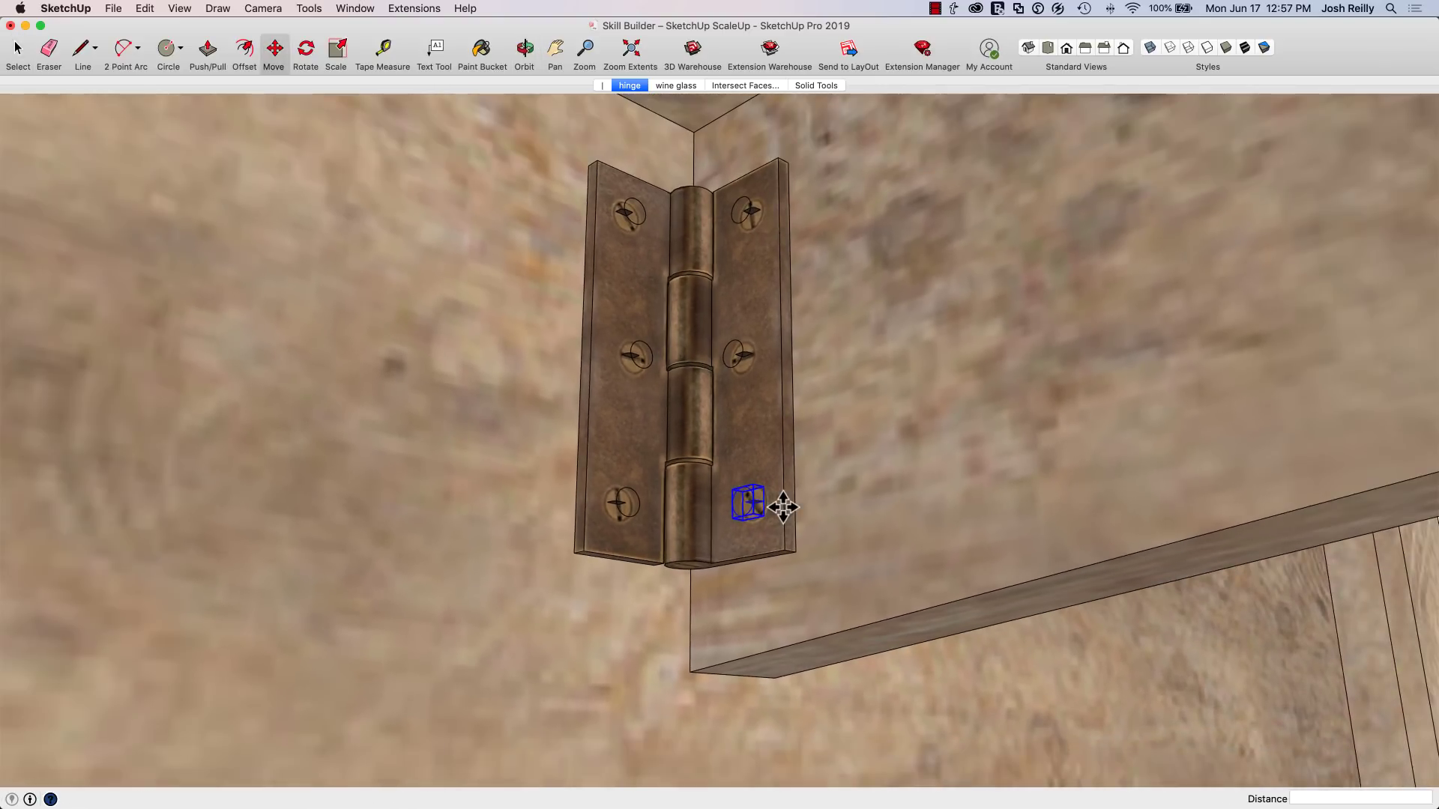
click(742, 533)
key(alt)
scroll(742, 534, down, 3)
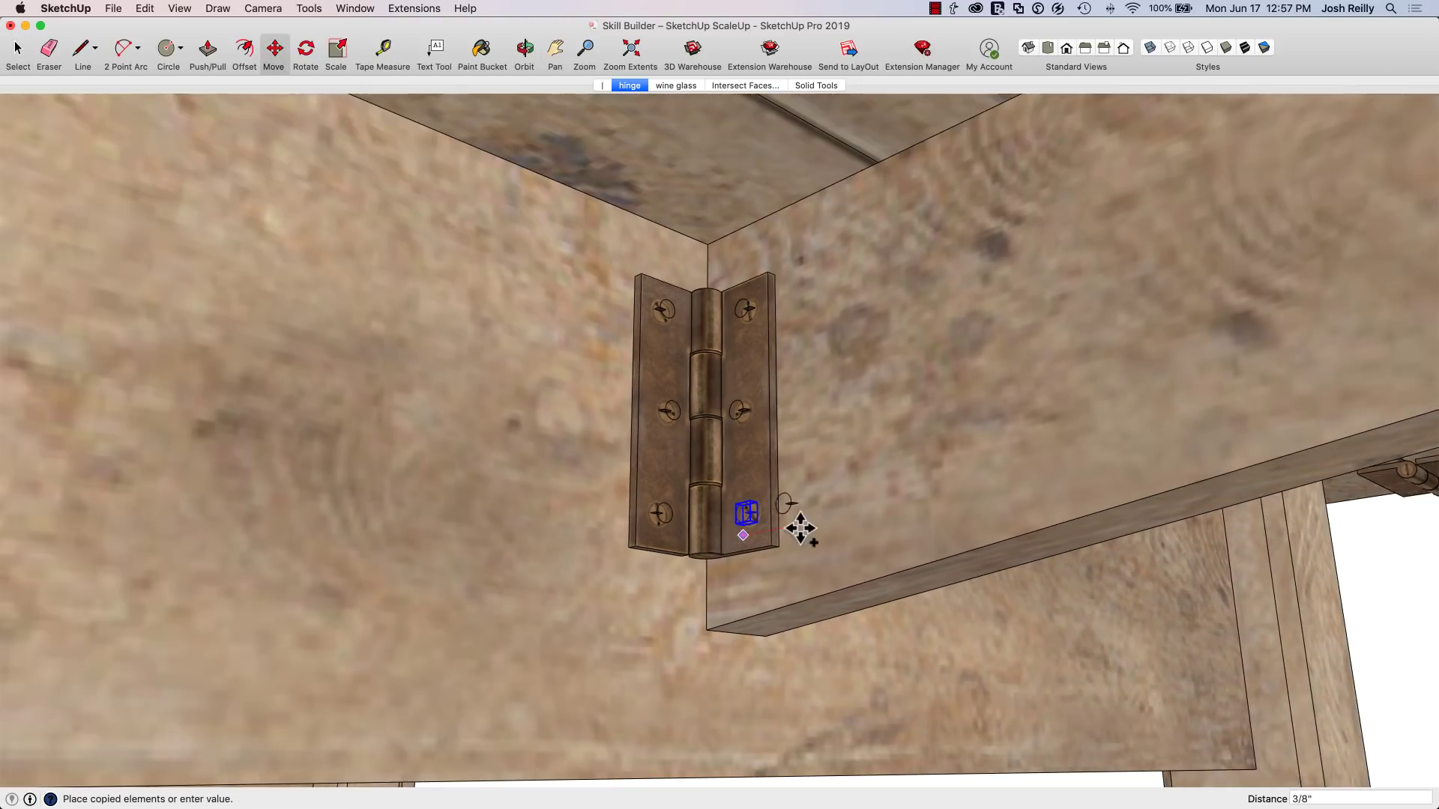
click(871, 514)
Scale the screw copy by 100, replacing an undone tenfold scale
key(s)
drag(890, 470, 903, 444)
key(Return)
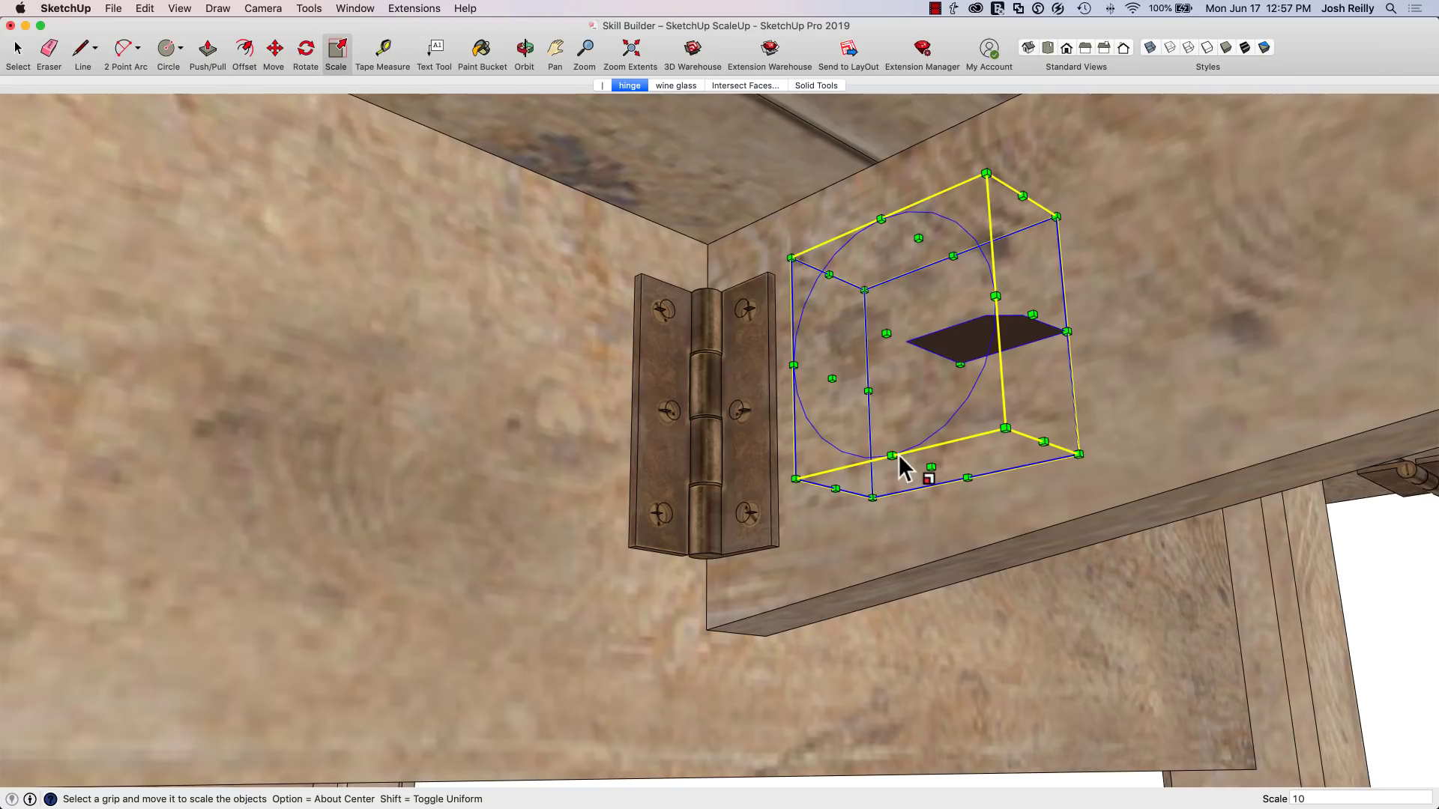
key(super+z)
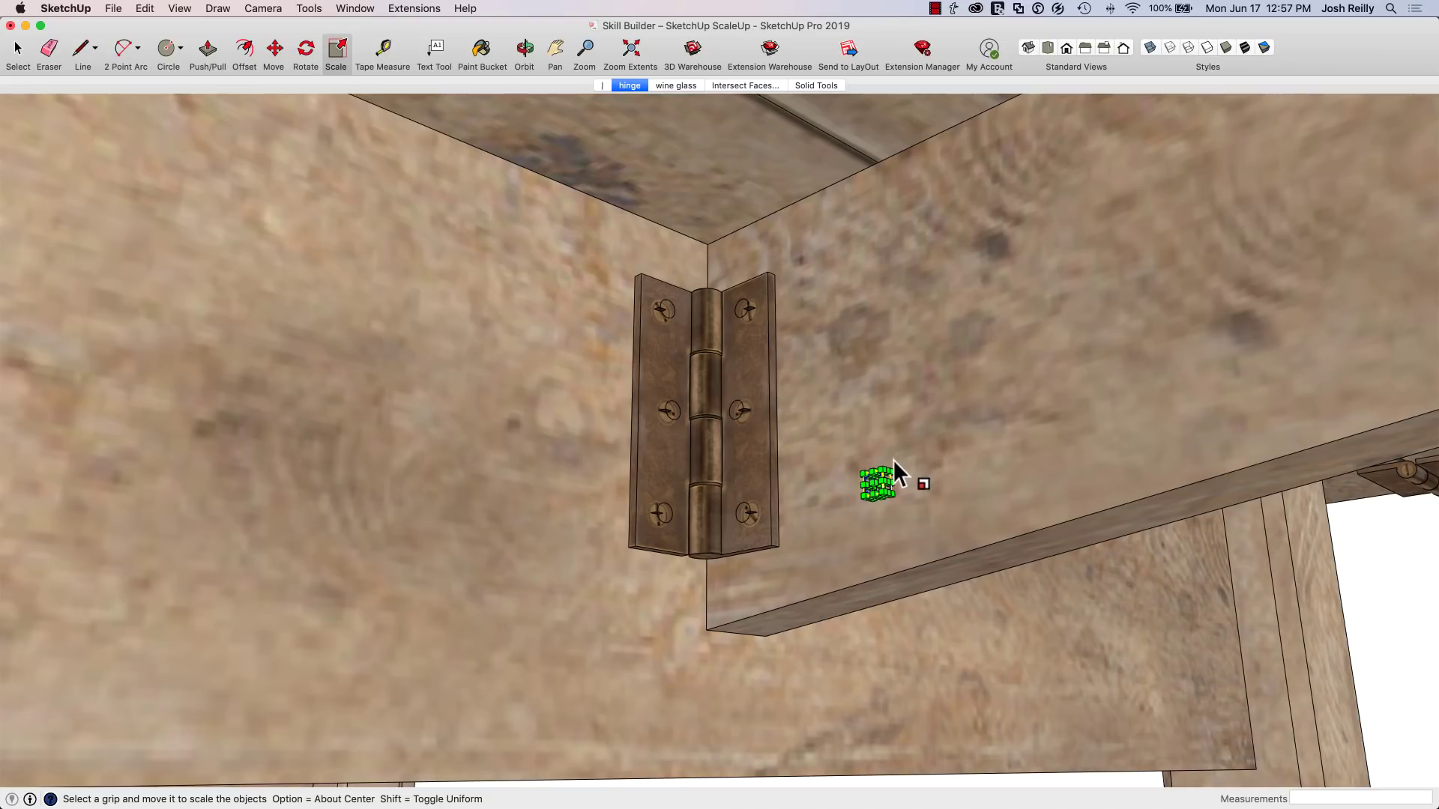
drag(892, 460, 903, 432)
text(100)
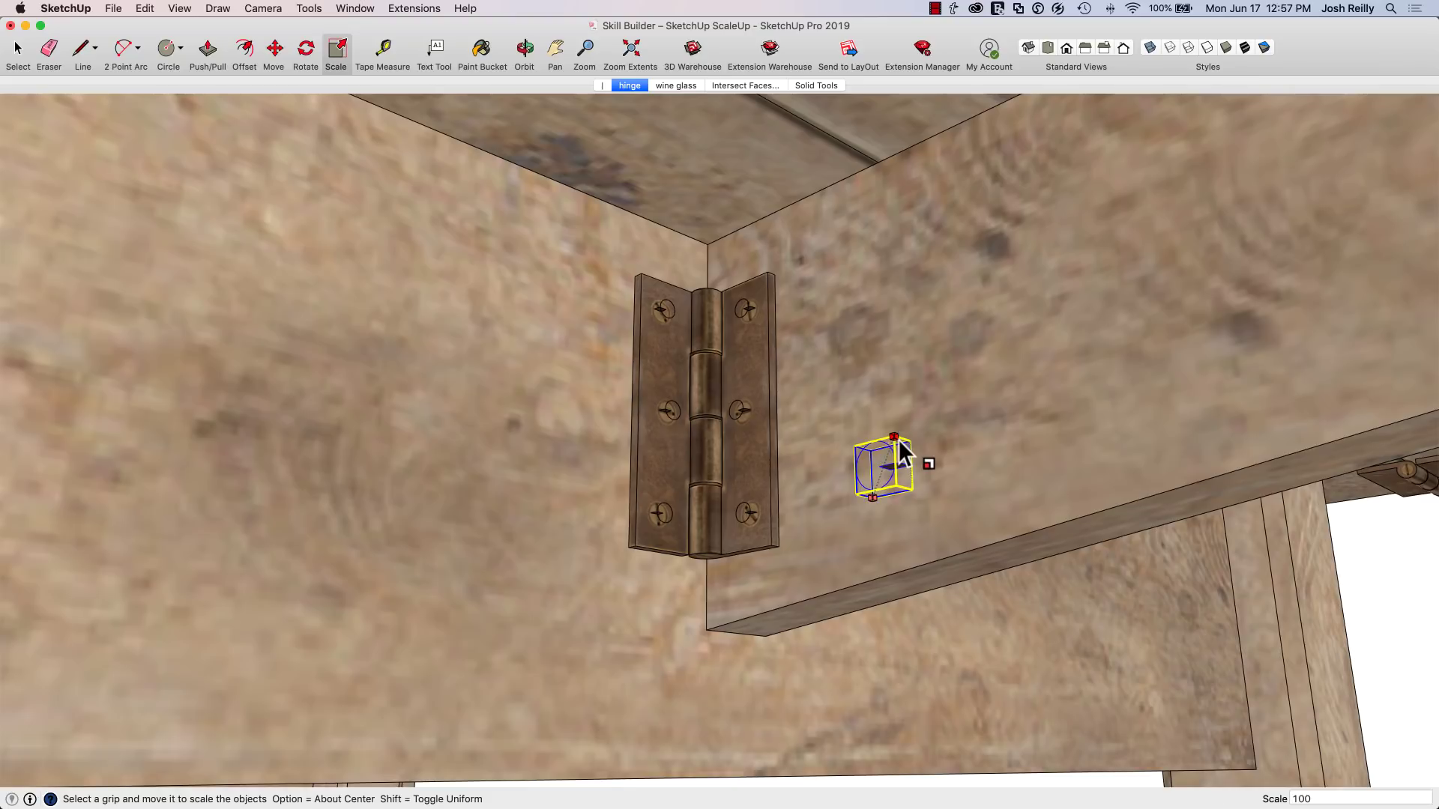
key(Return)
Move the 100x screw copy beside the table and orbit down to table level
scroll(867, 496, down, 2)
scroll(867, 496, down, 4)
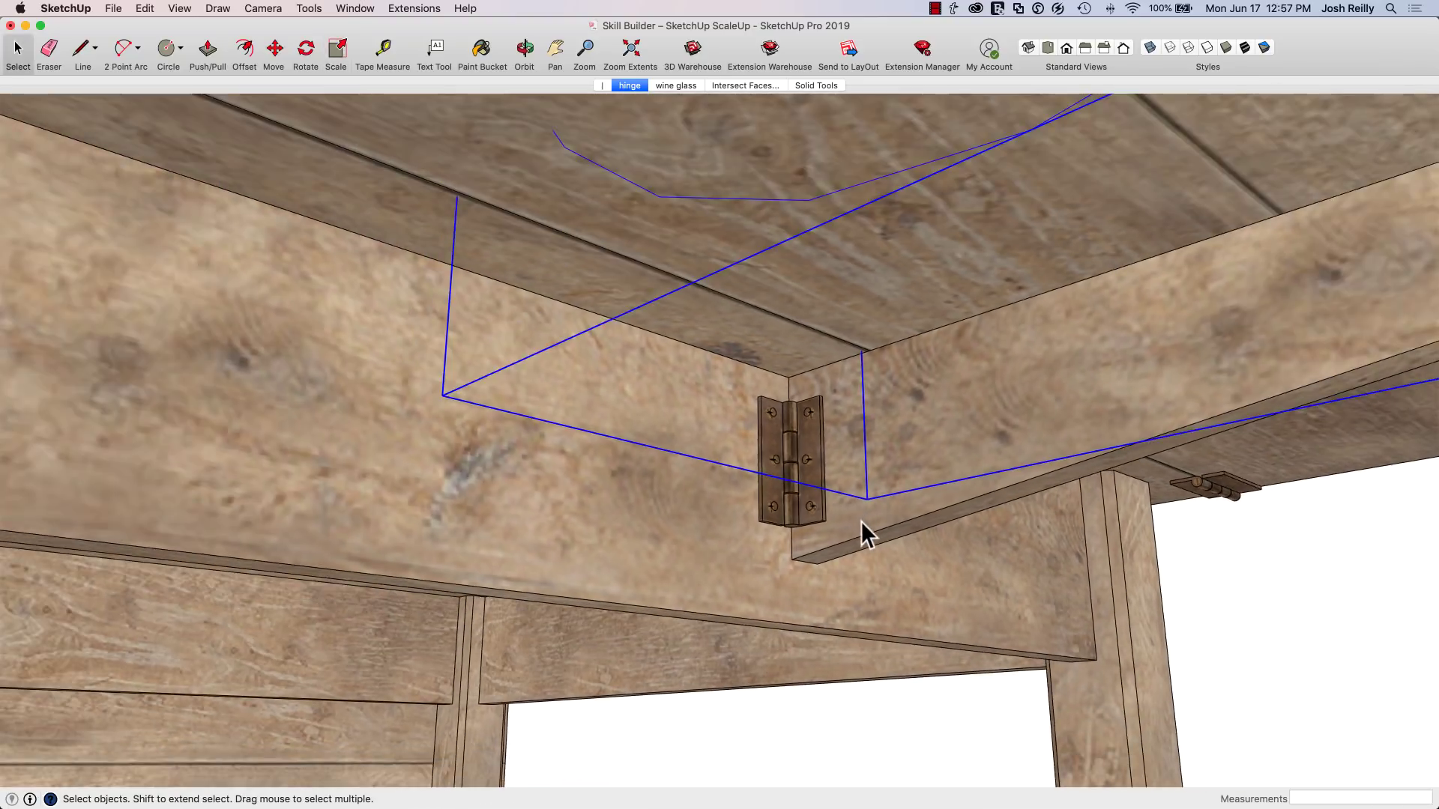
middle_drag(860, 522, 780, 561)
scroll(822, 572, down, 3)
key(m)
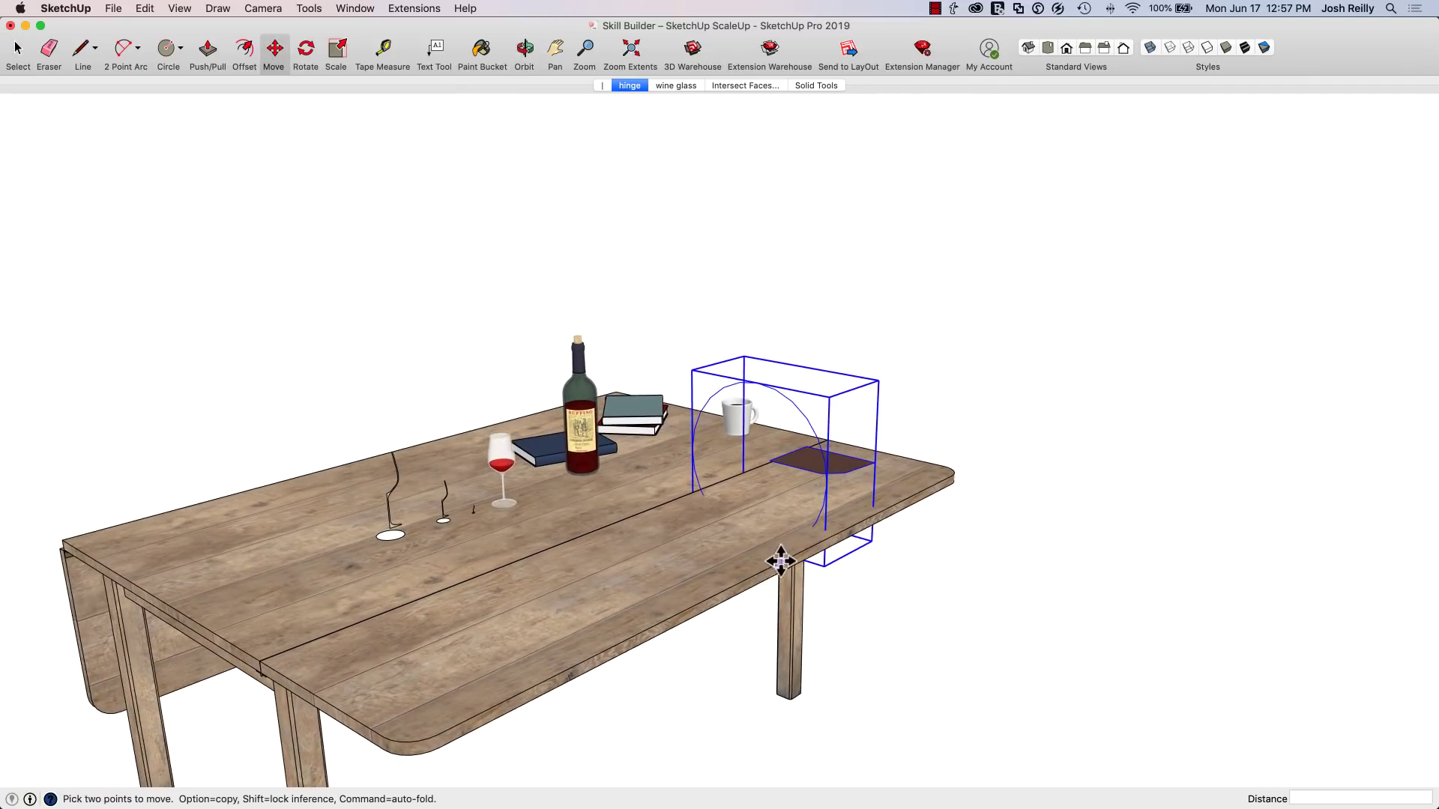
click(659, 547)
click(905, 631)
key(space)
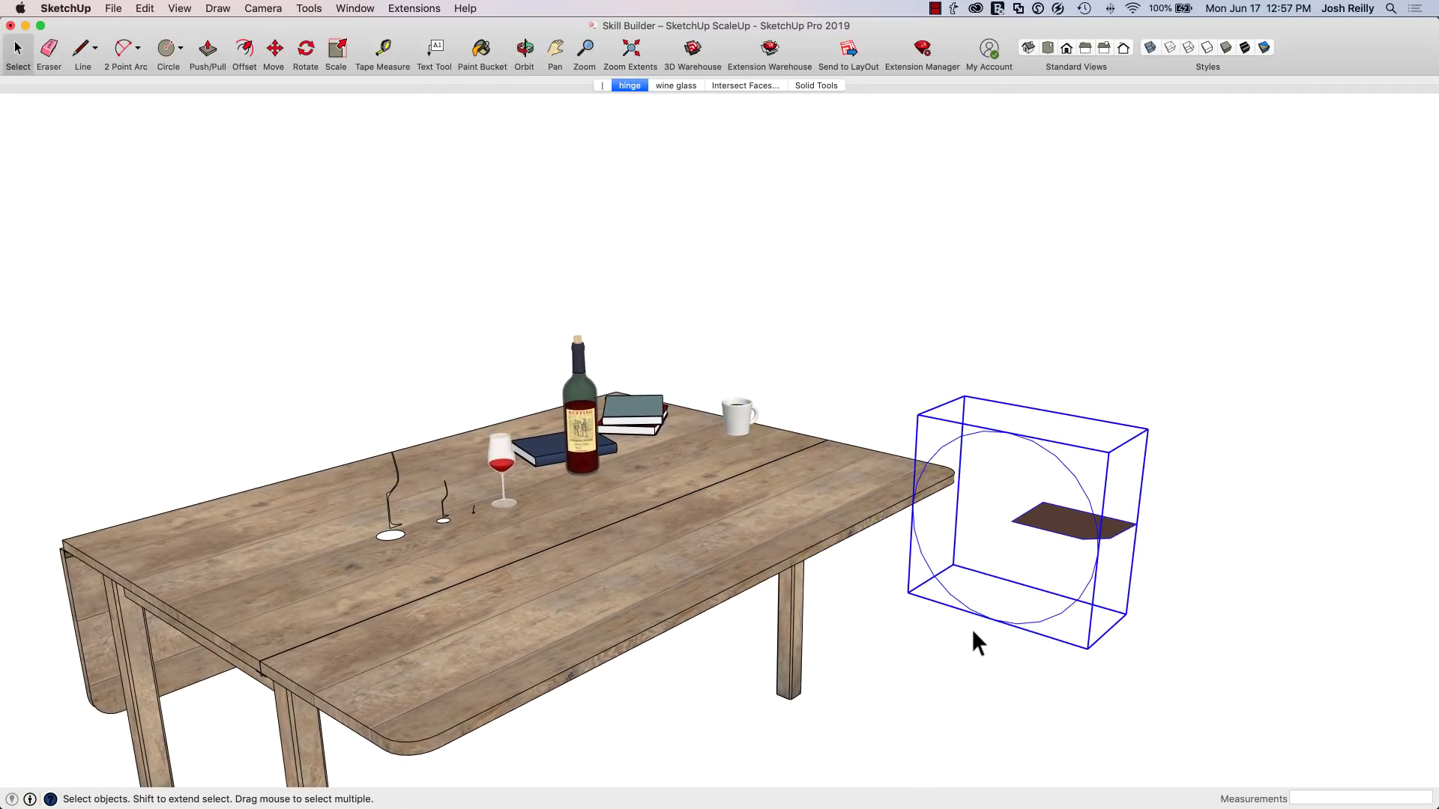
click(1118, 537)
middle_drag(1117, 536, 1035, 379)
Push/Pull the big copy's slot face into a cylindrical head and erase the thin circle outline
double_click(1034, 380)
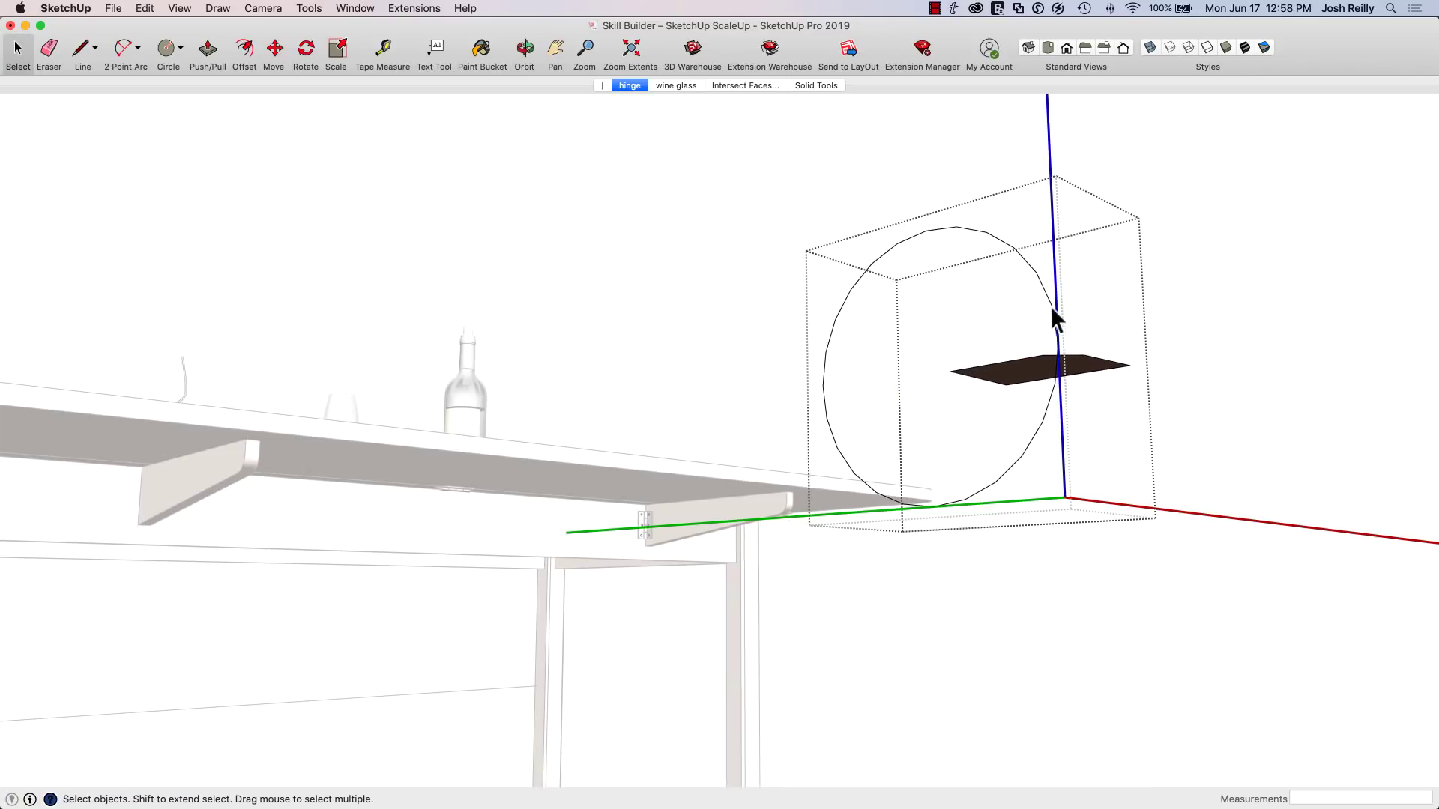
click(1047, 306)
key(p)
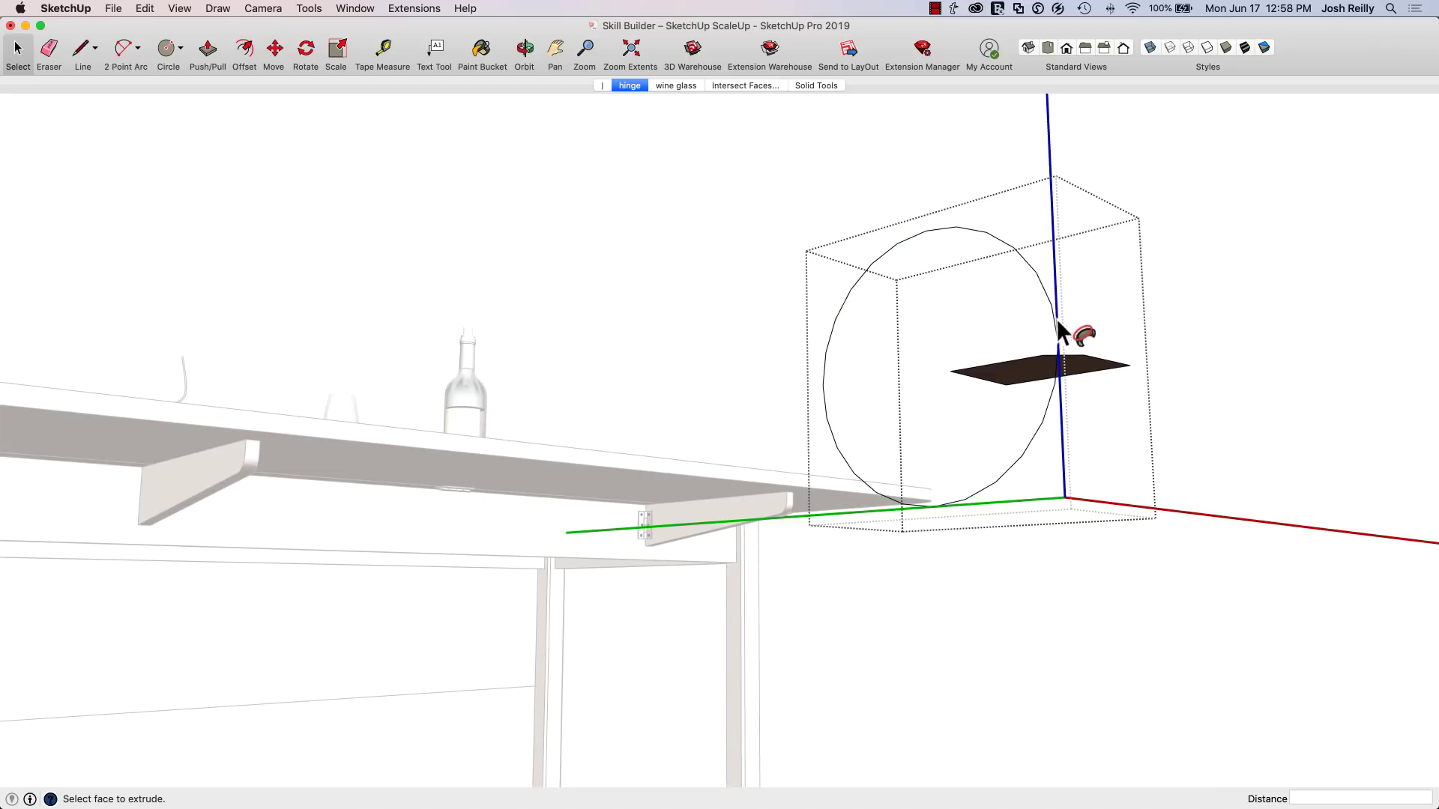
double_click(1070, 365)
key(e)
click(1005, 237)
key(space)
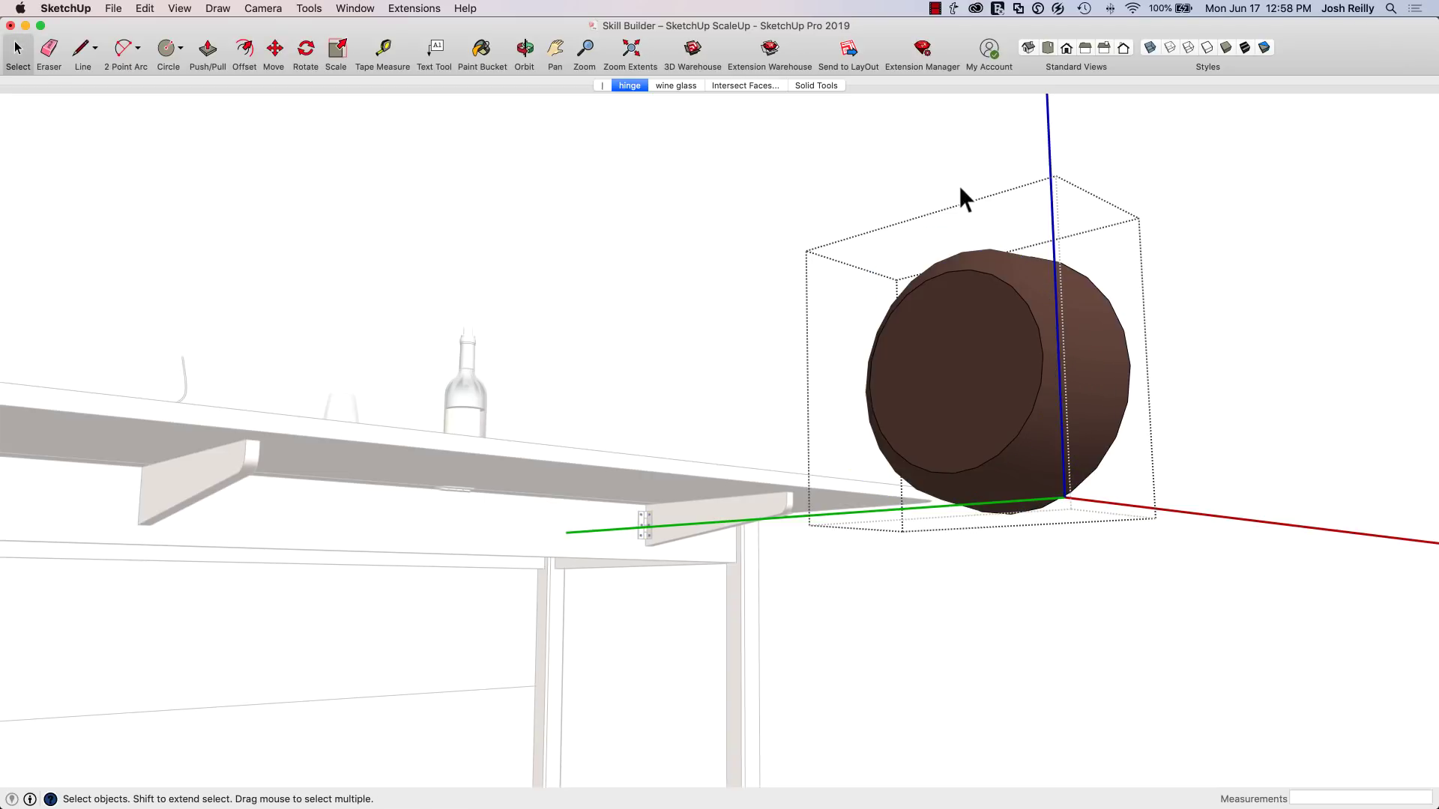
click(913, 182)
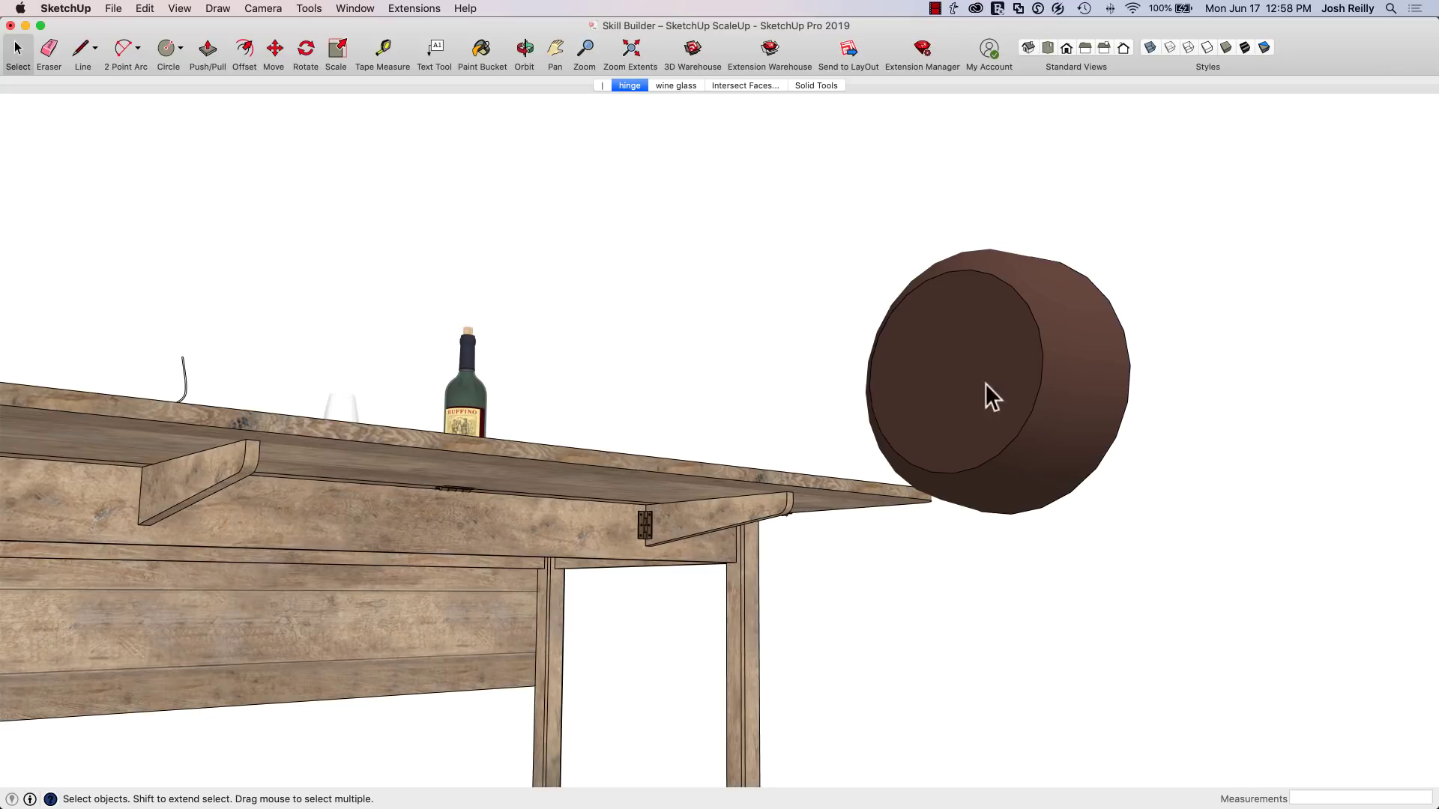
Delete the big cylinder copy, leaving the updated hinge screws
scroll(643, 541, up, 10)
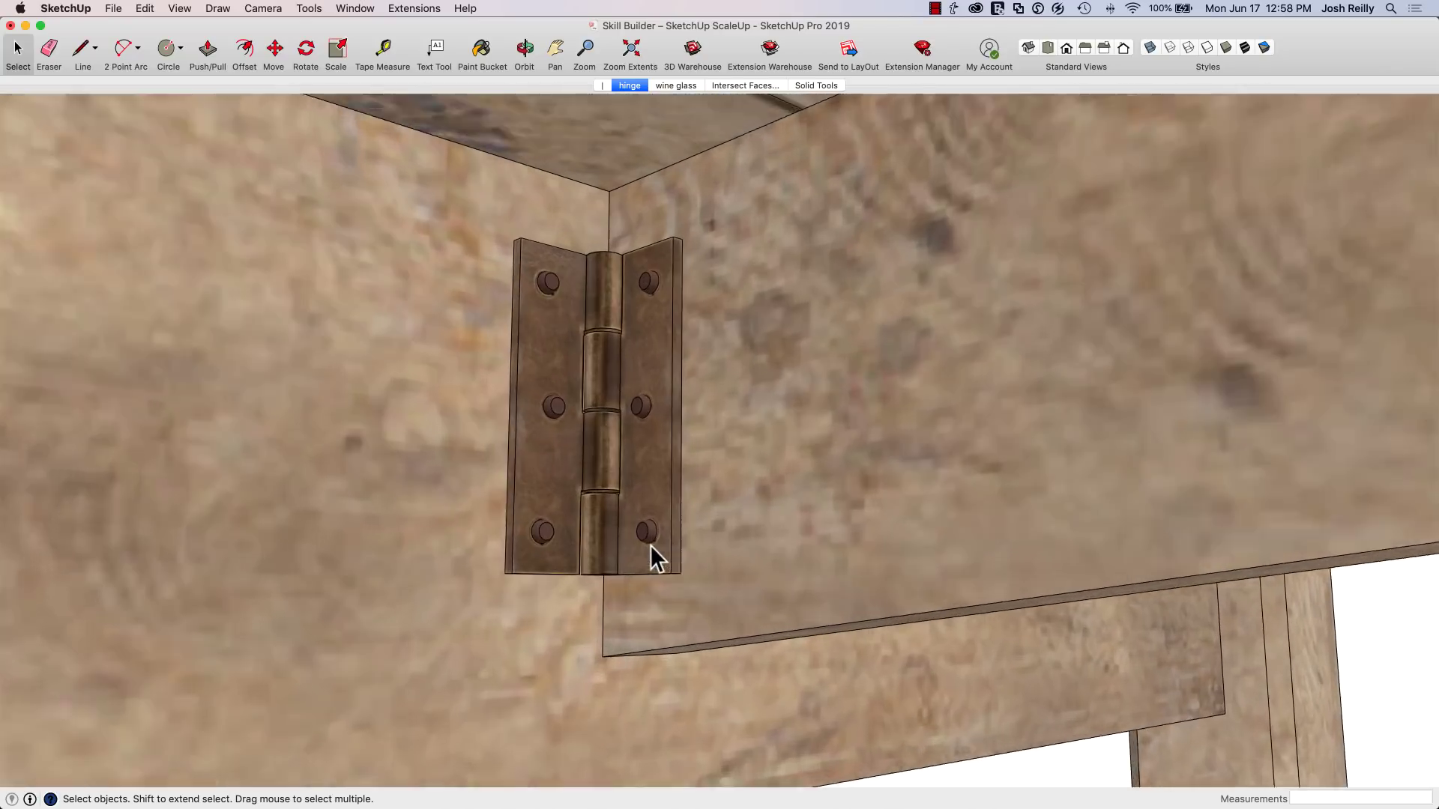
scroll(650, 545, down, 12)
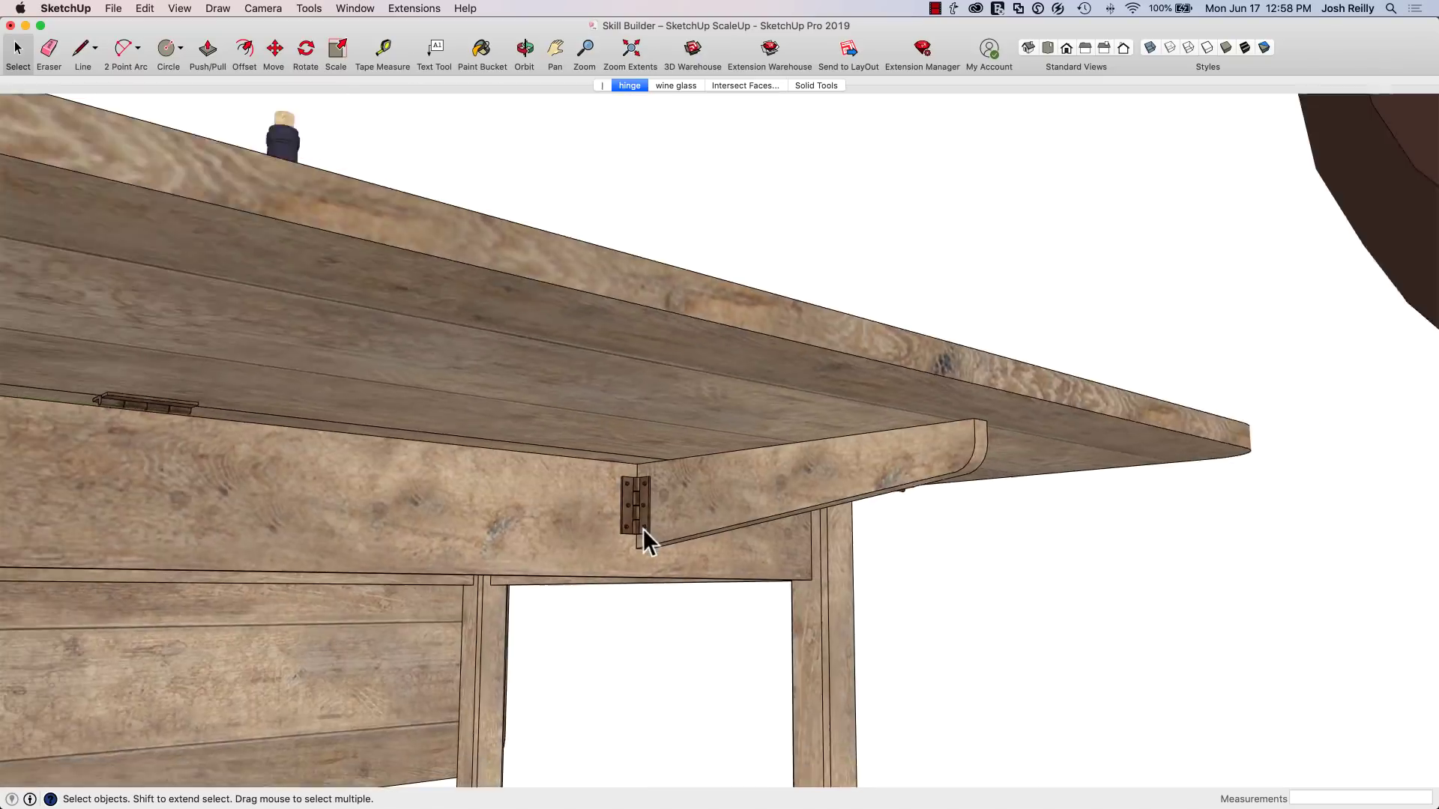
scroll(641, 528, down, 10)
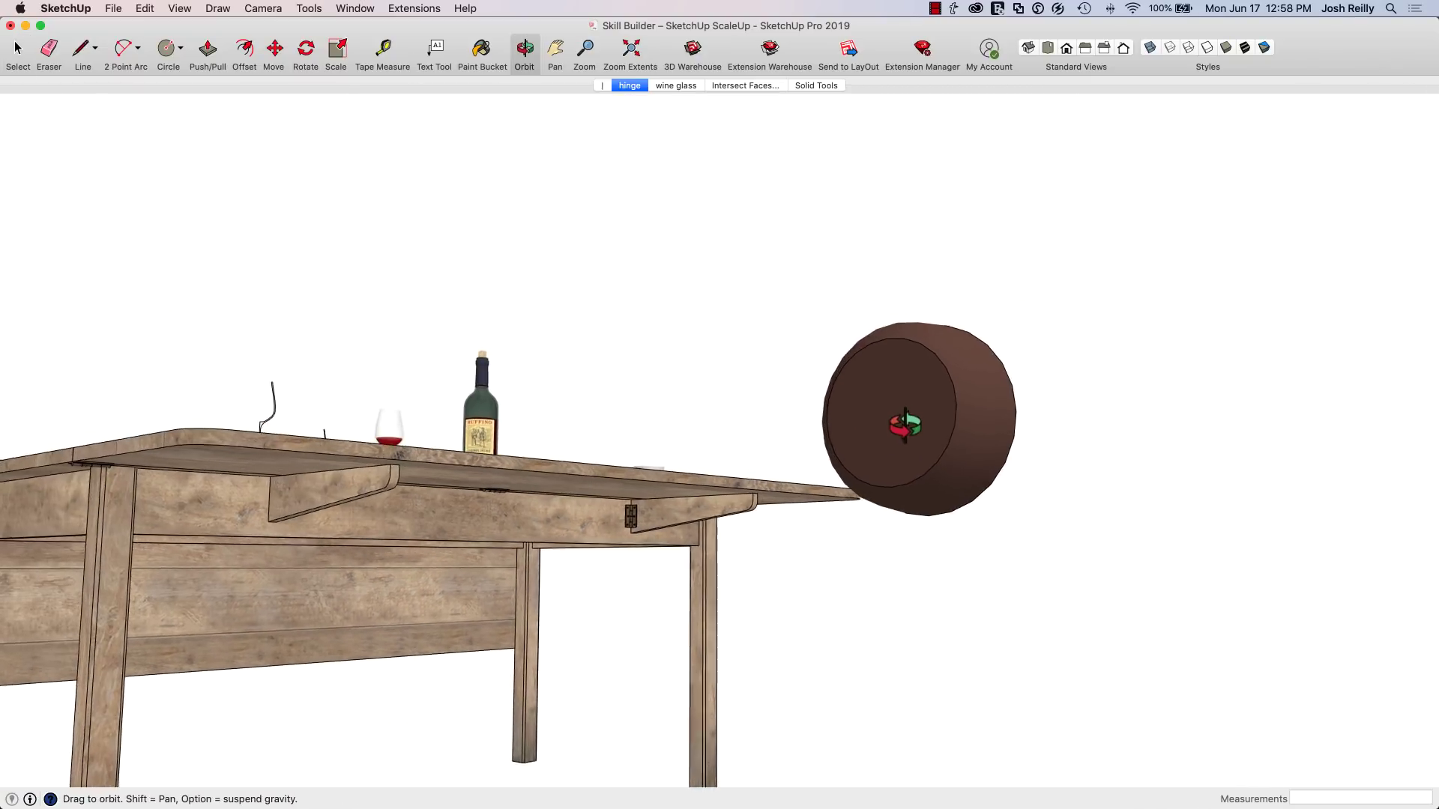
key(space)
click(906, 403)
scroll(914, 406, up, 2)
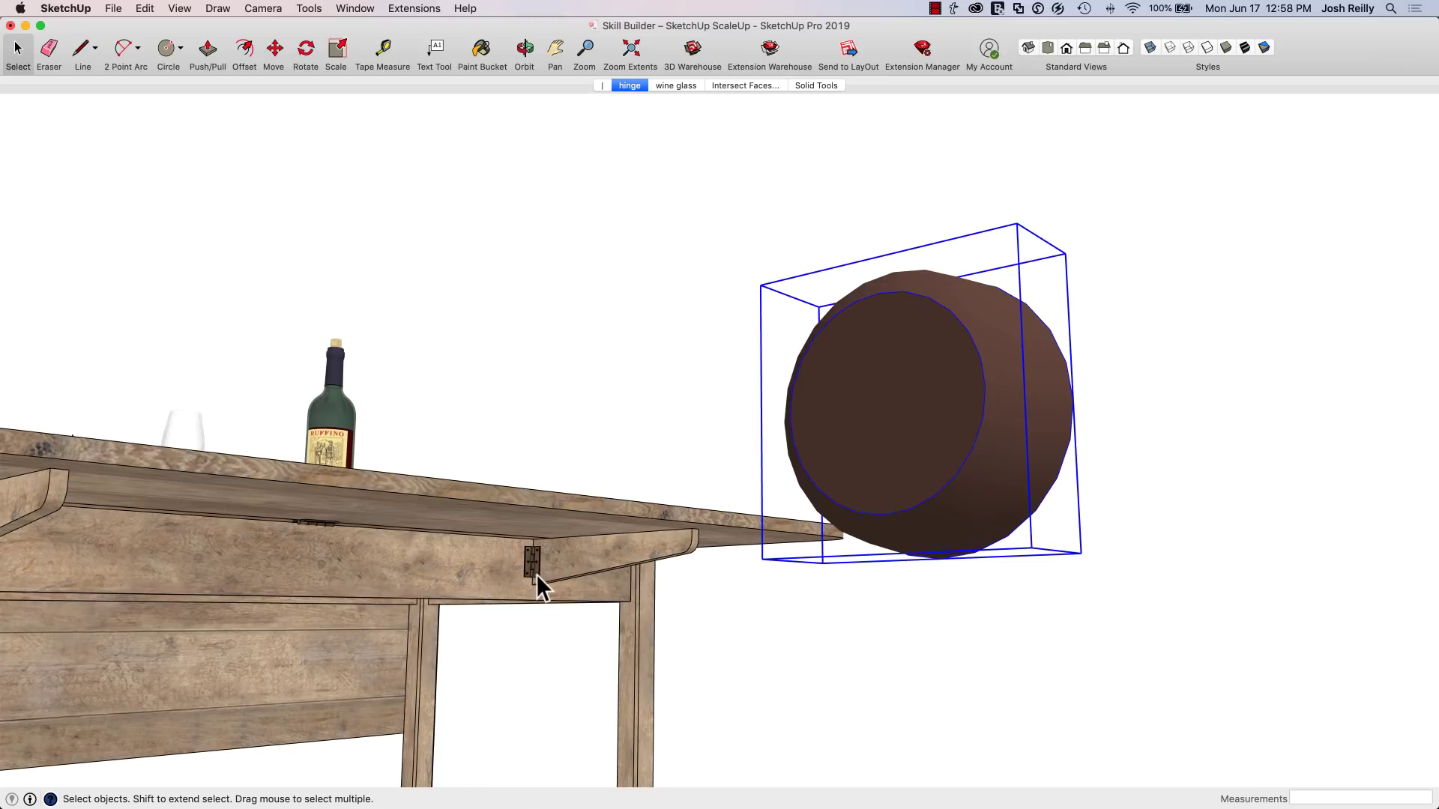
click(657, 438)
click(879, 355)
key(Delete)
scroll(529, 576, up, 6)
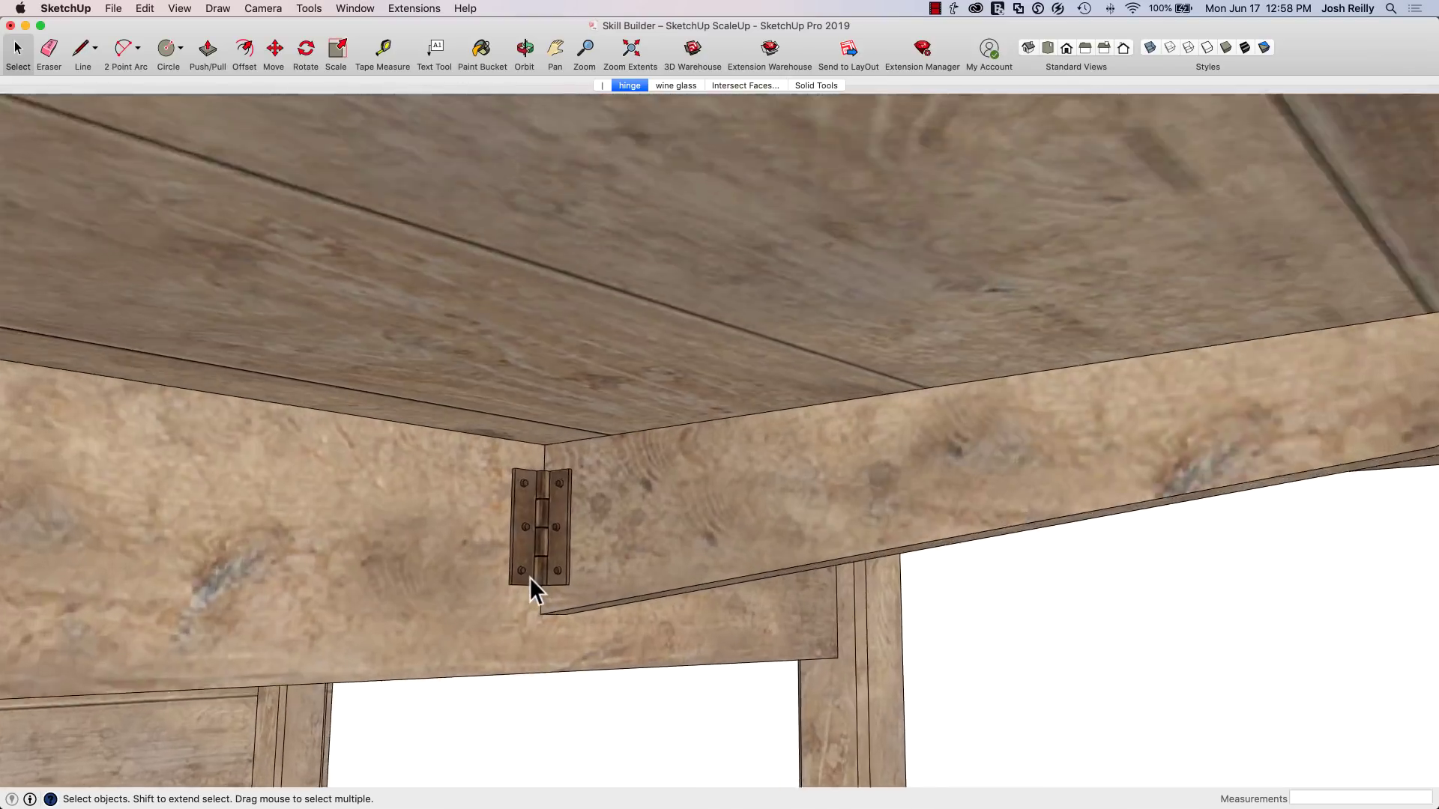
scroll(531, 577, up, 2)
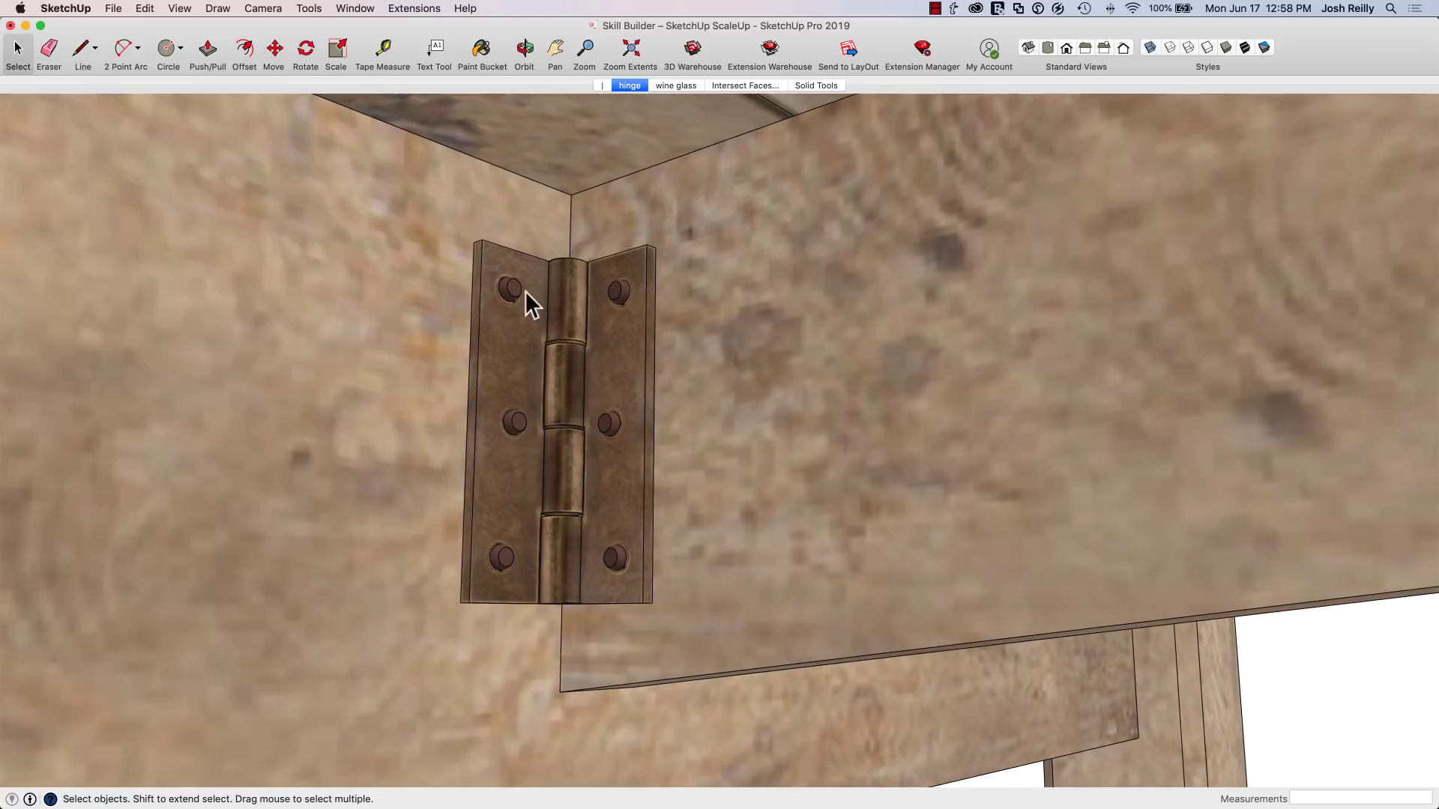
scroll(665, 582, down, 6)
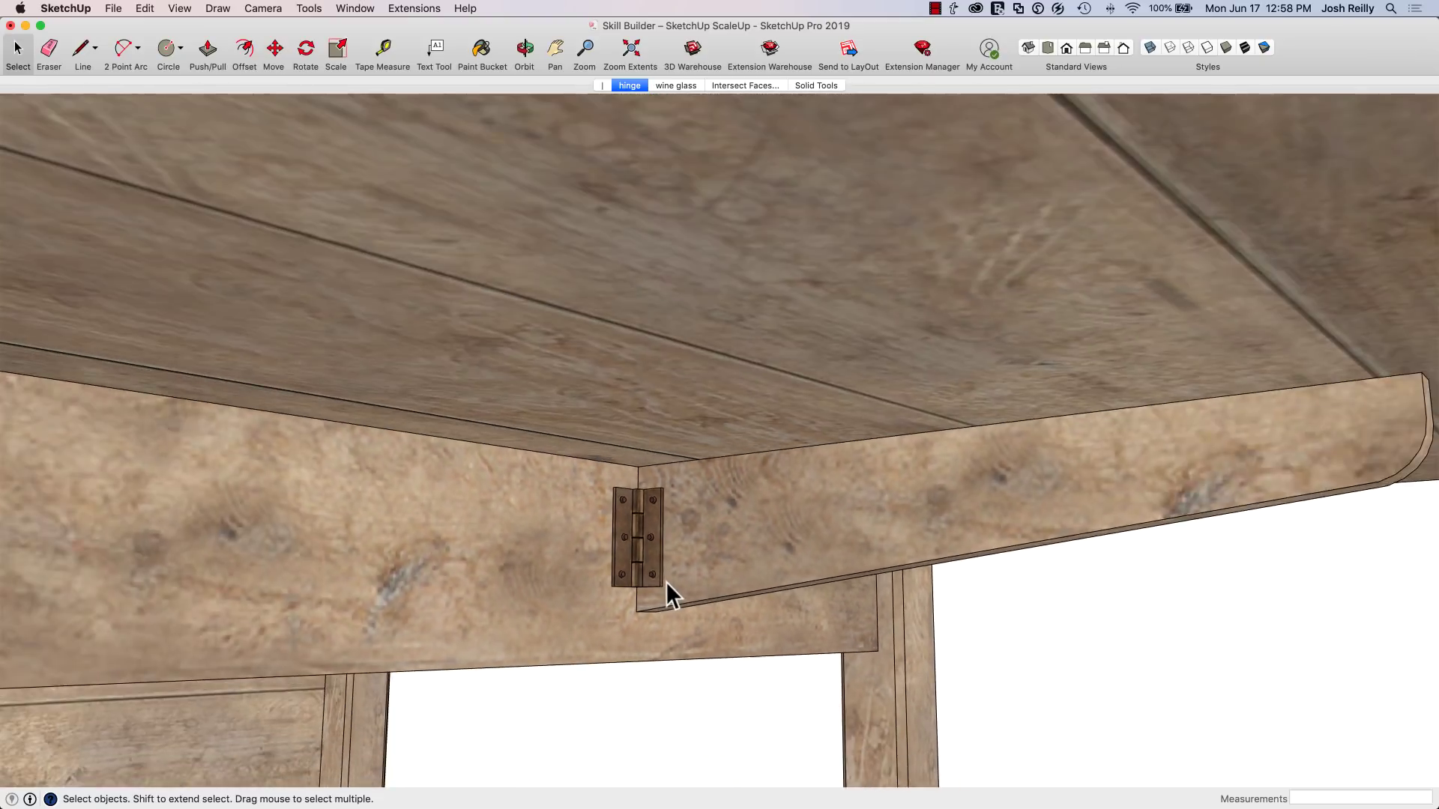
scroll(666, 582, down, 4)
Go to the 'wine glass' scene and Follow Me the tiny profile around its base circle
click(677, 85)
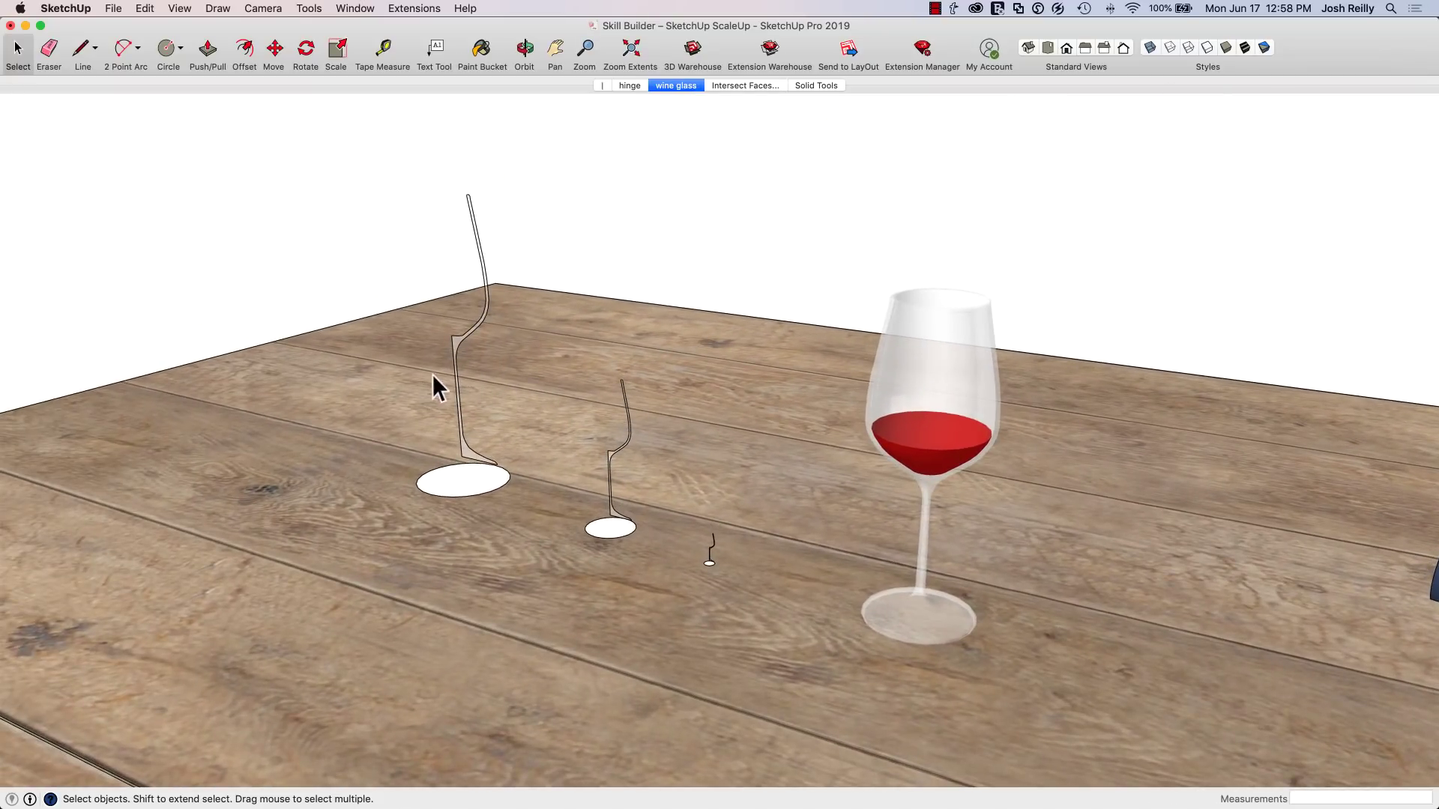
scroll(705, 543, up, 5)
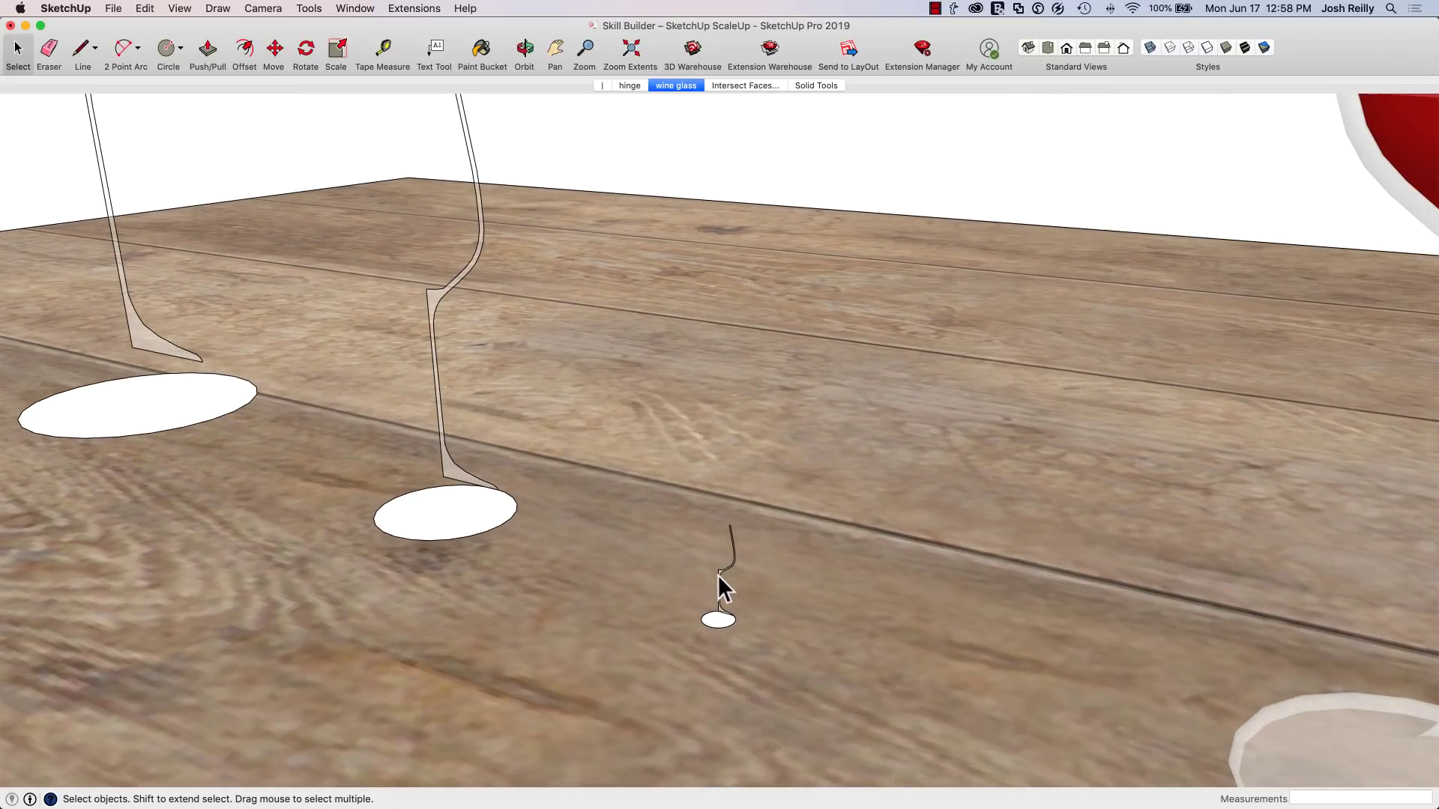
scroll(722, 618, up, 5)
double_click(719, 609)
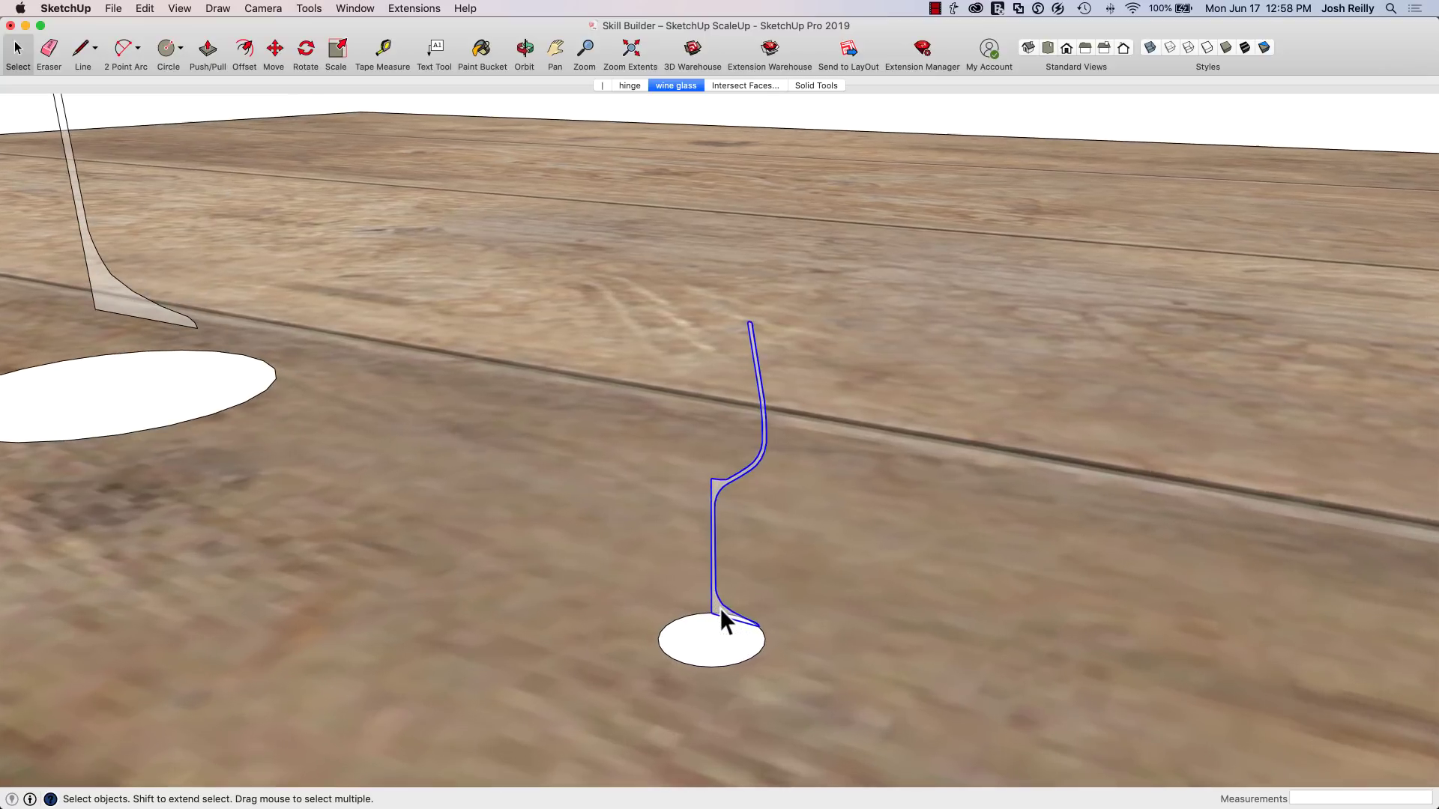
key(f)
click(712, 609)
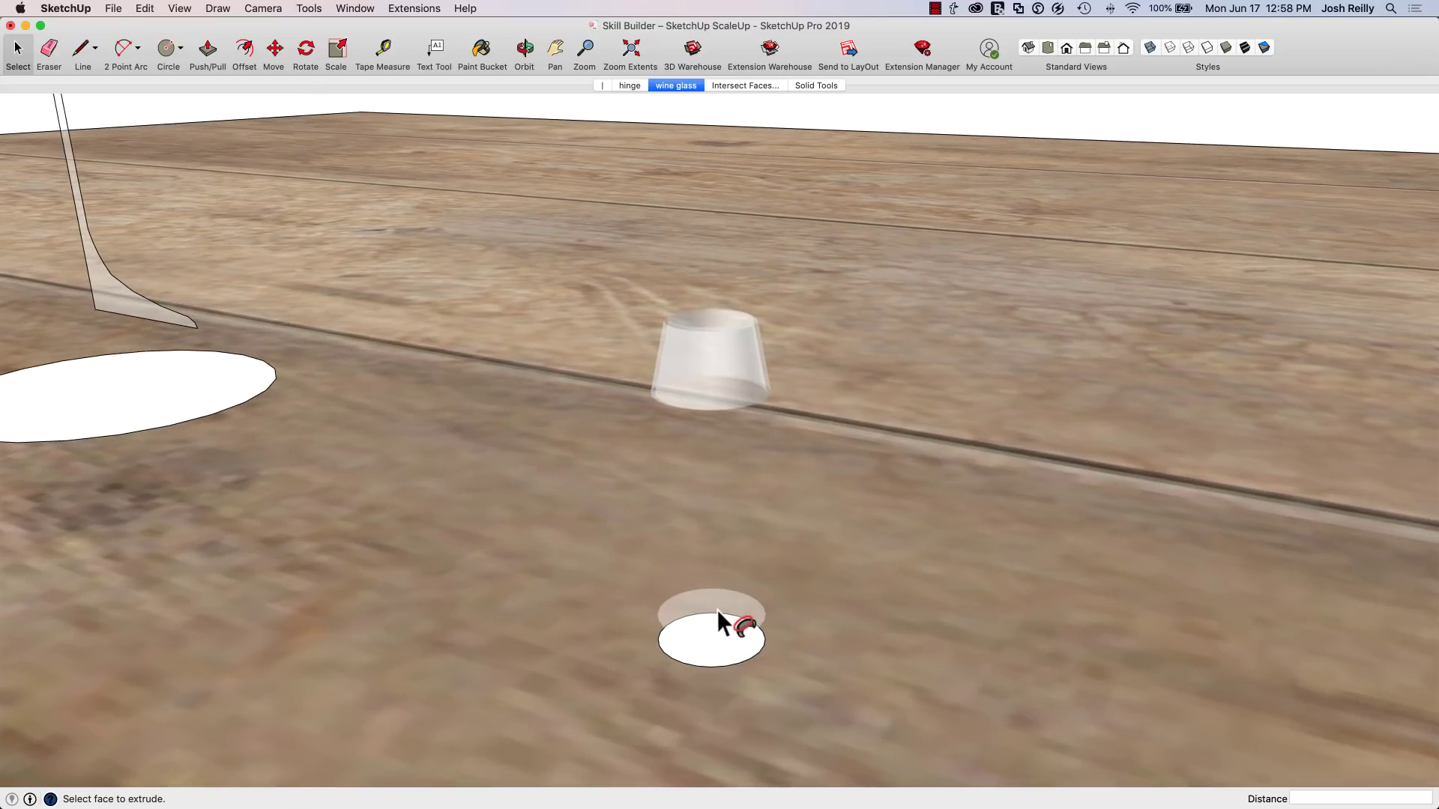
key(space)
scroll(723, 630, down, 3)
middle_drag(721, 619, 695, 496)
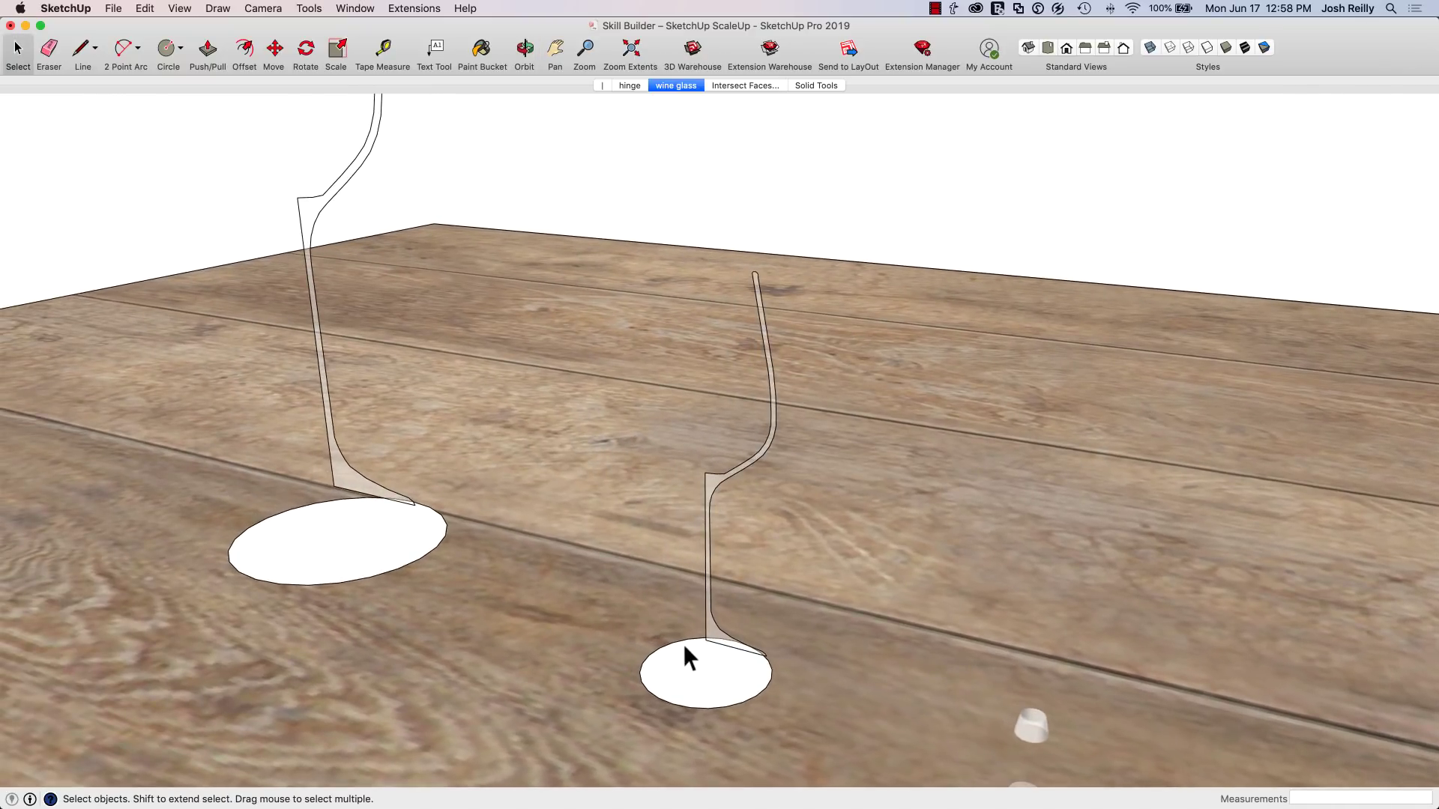
Follow Me the large profile around its base circle into a wine glass
key(p)
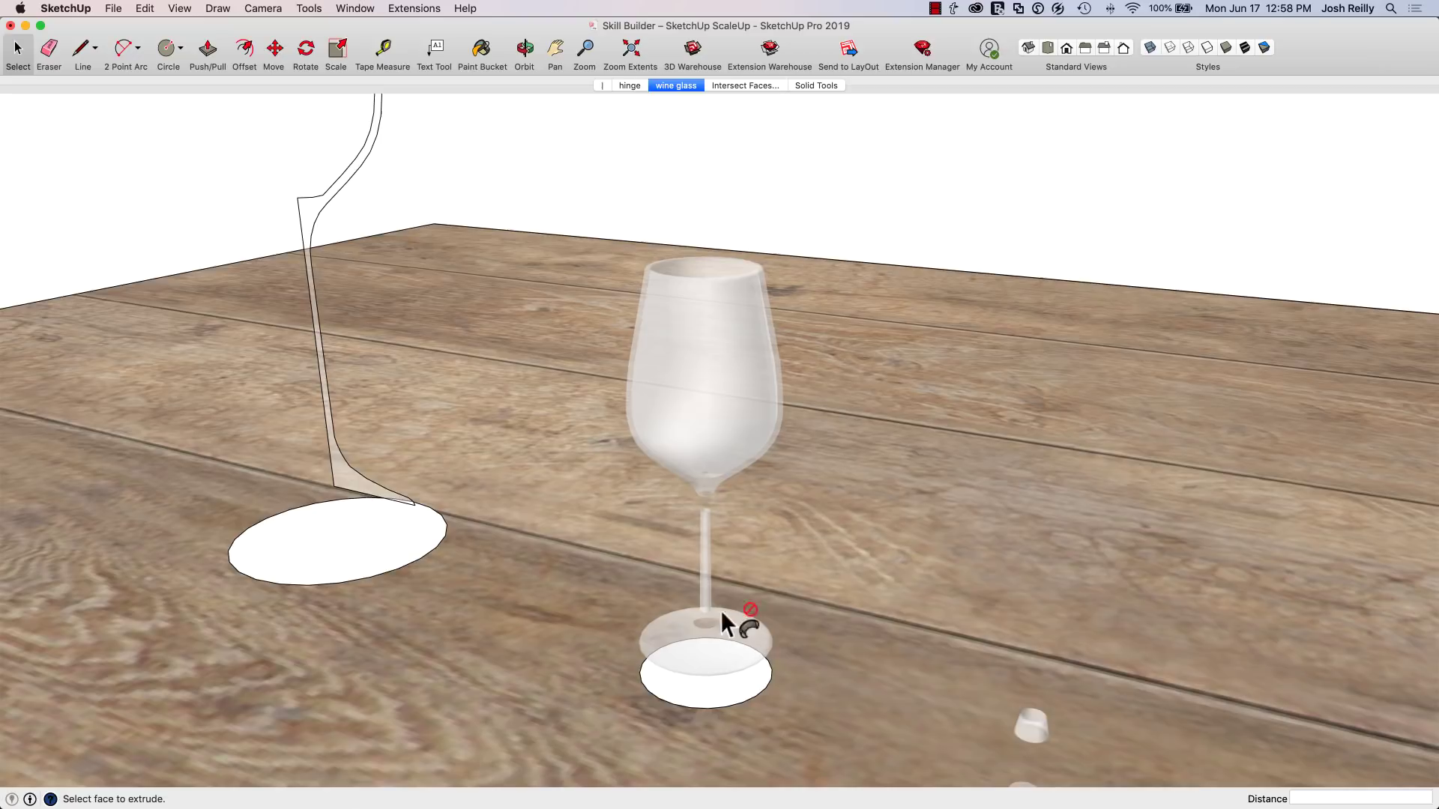
middle_drag(727, 517, 685, 316)
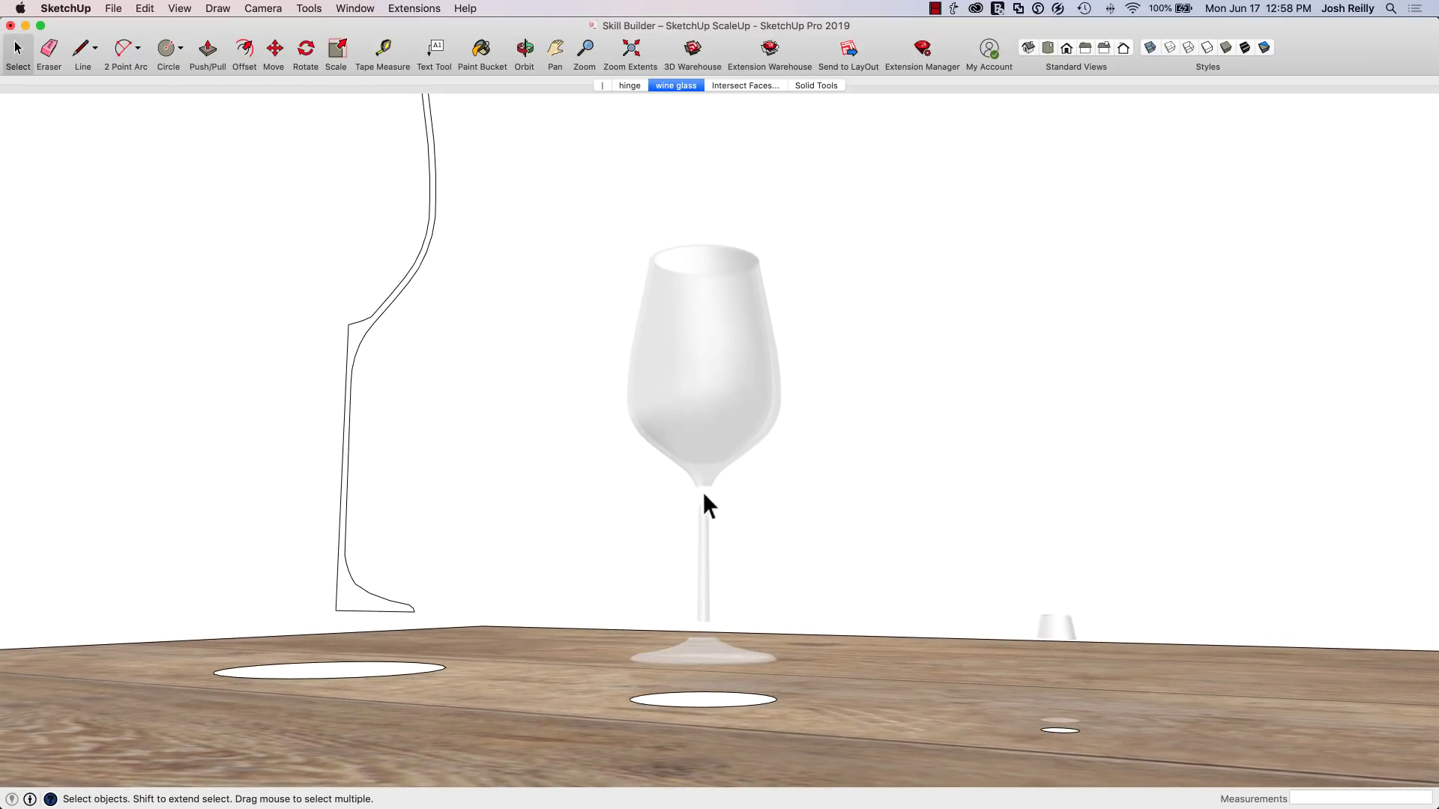
scroll(705, 488, down, 5)
middle_drag(697, 450, 514, 591)
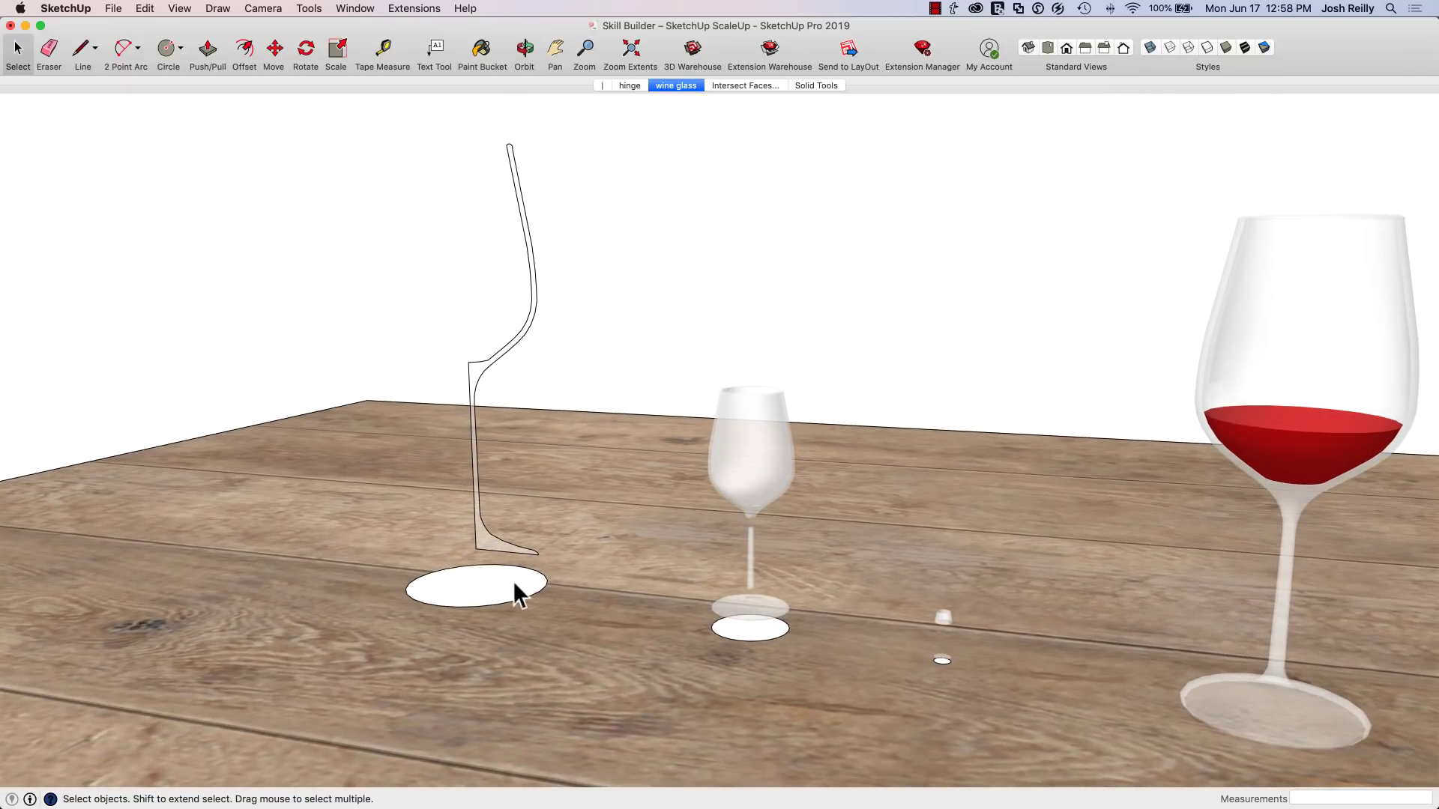
click(470, 581)
key(f)
click(480, 545)
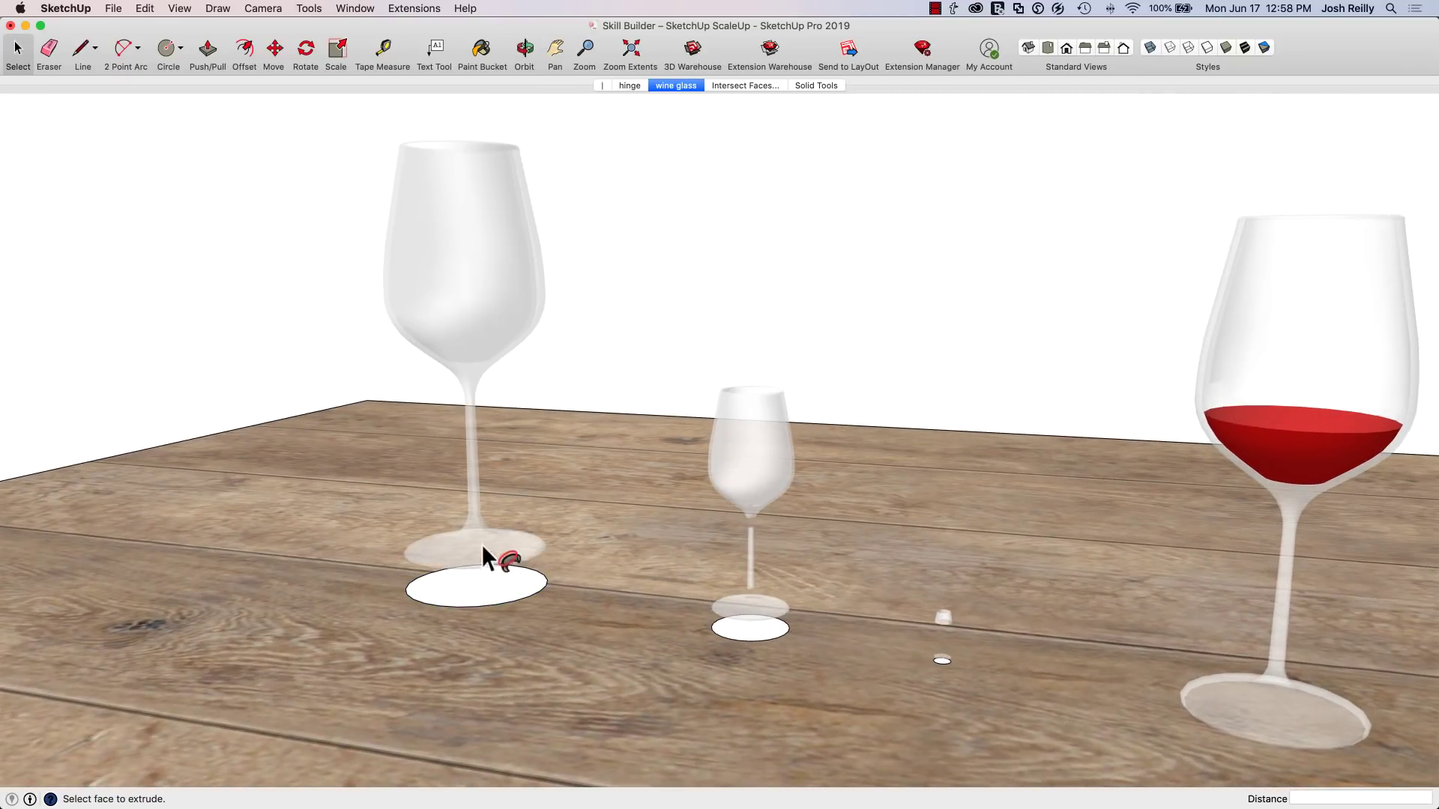
key(space)
Show hidden geometry to reveal the glasses' mesh edges
middle_drag(588, 366, 483, 462)
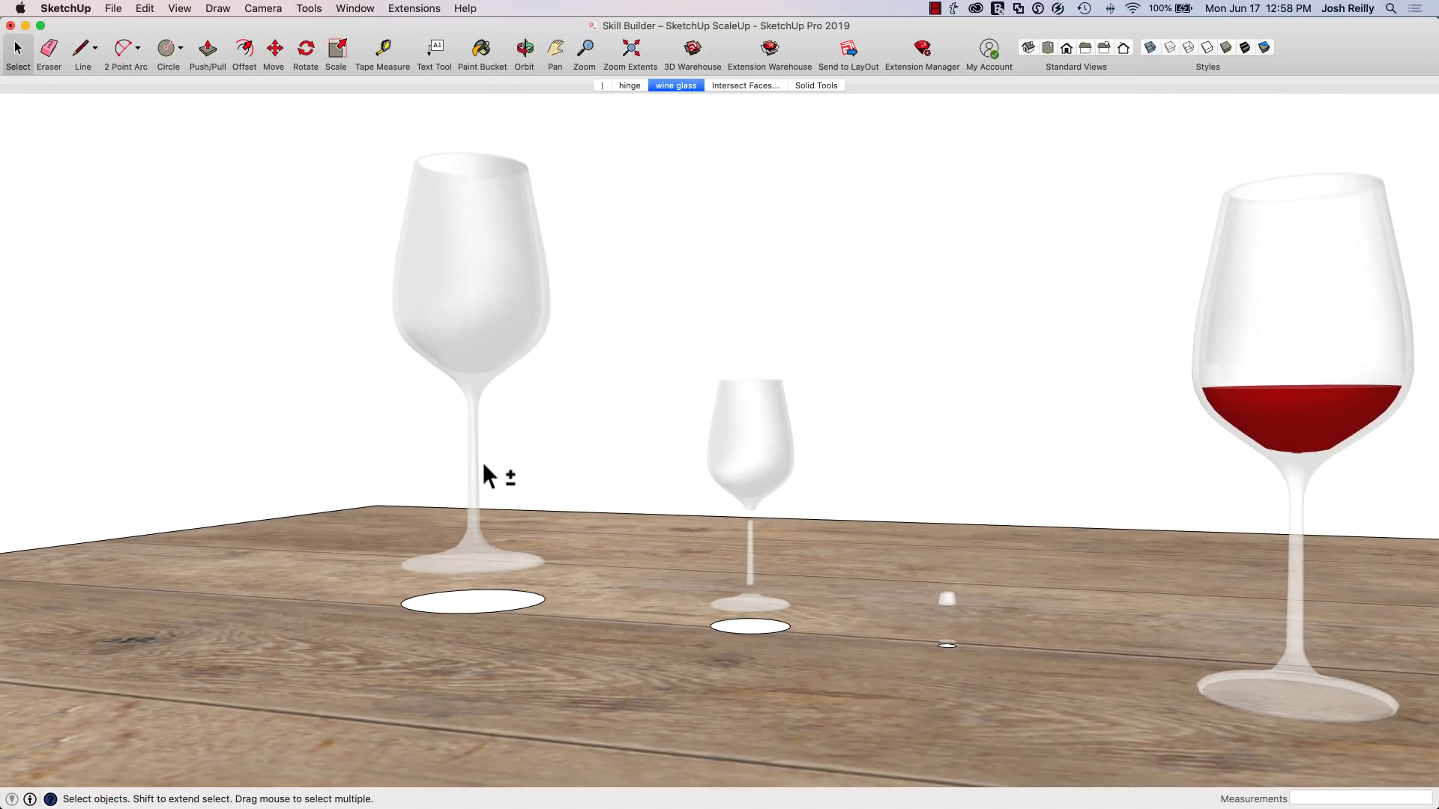
key(shift+h)
scroll(452, 417, up, 10)
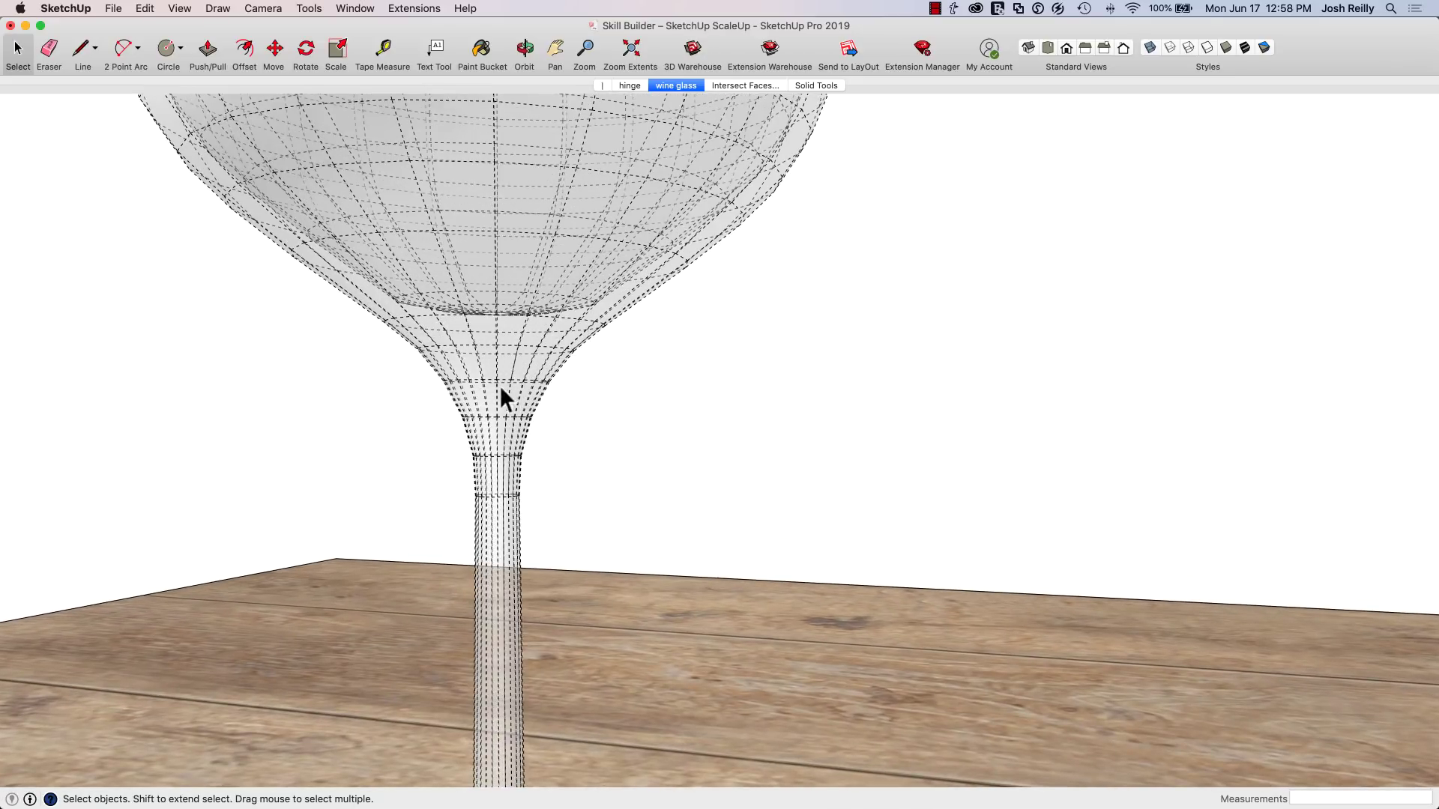
View all three glasses by the wine bottle, then switch to Chrome's Flickr 'SketchUp Drawings' album
scroll(503, 417, down, 10)
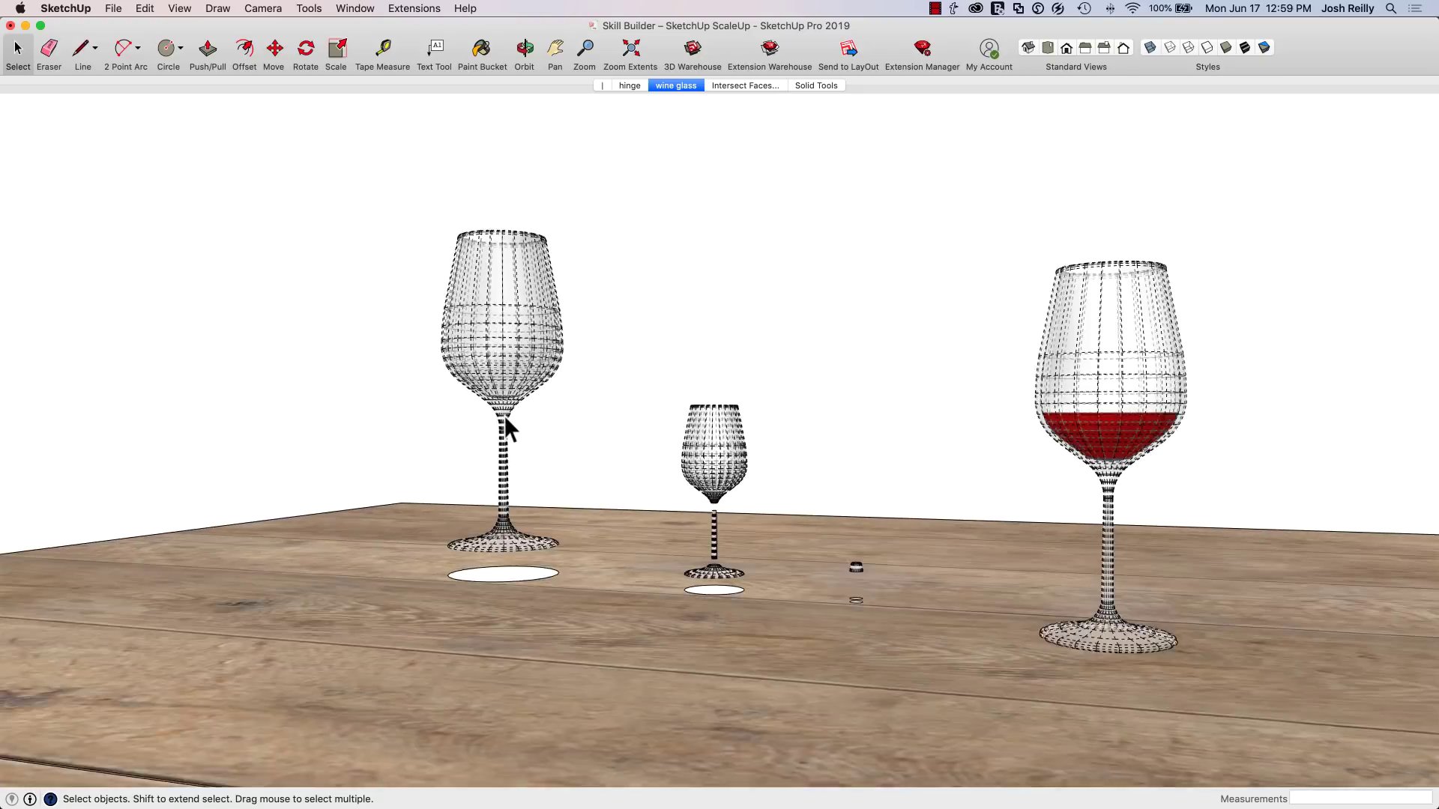
middle_drag(505, 415, 616, 591)
scroll(672, 574, down, 2)
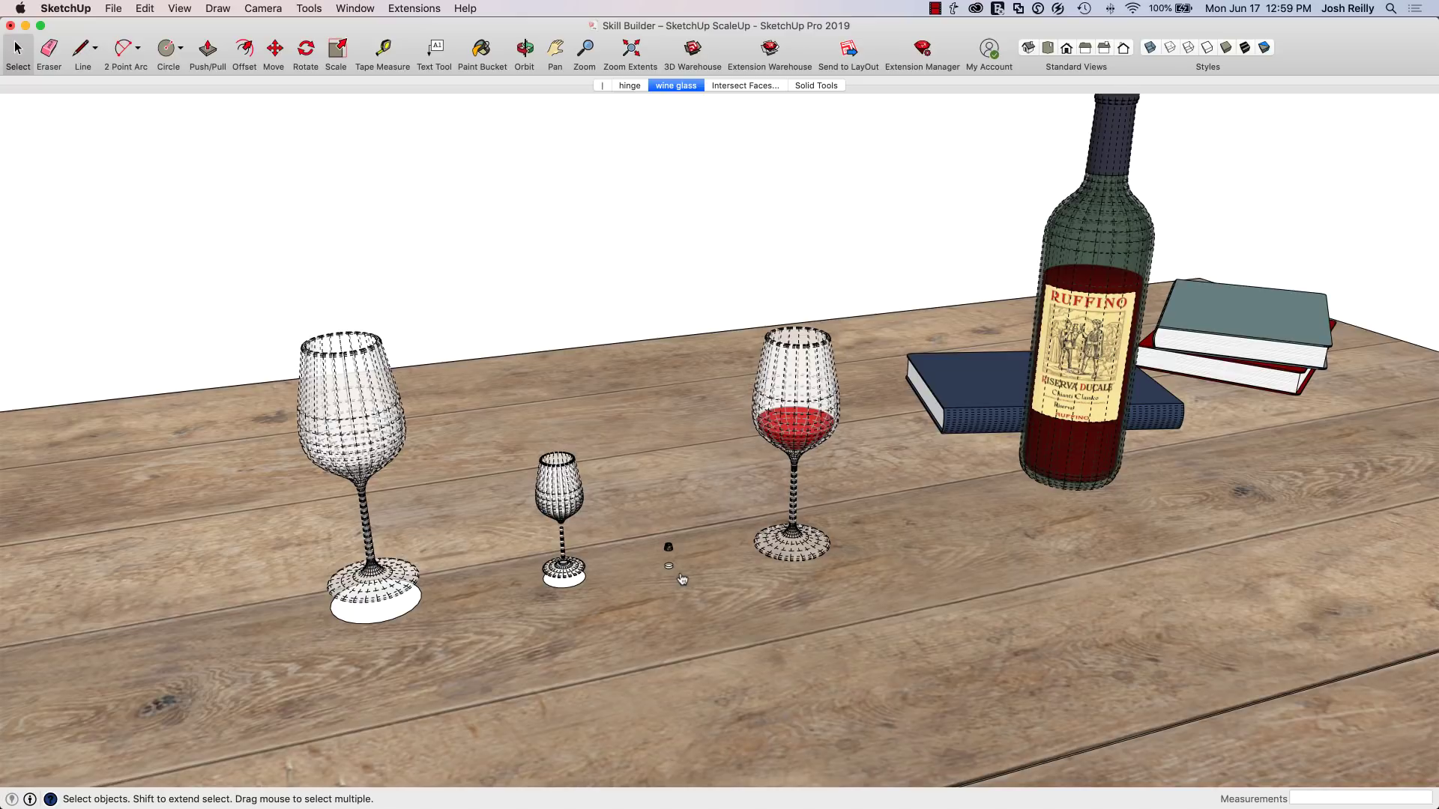
key(super+Tab)
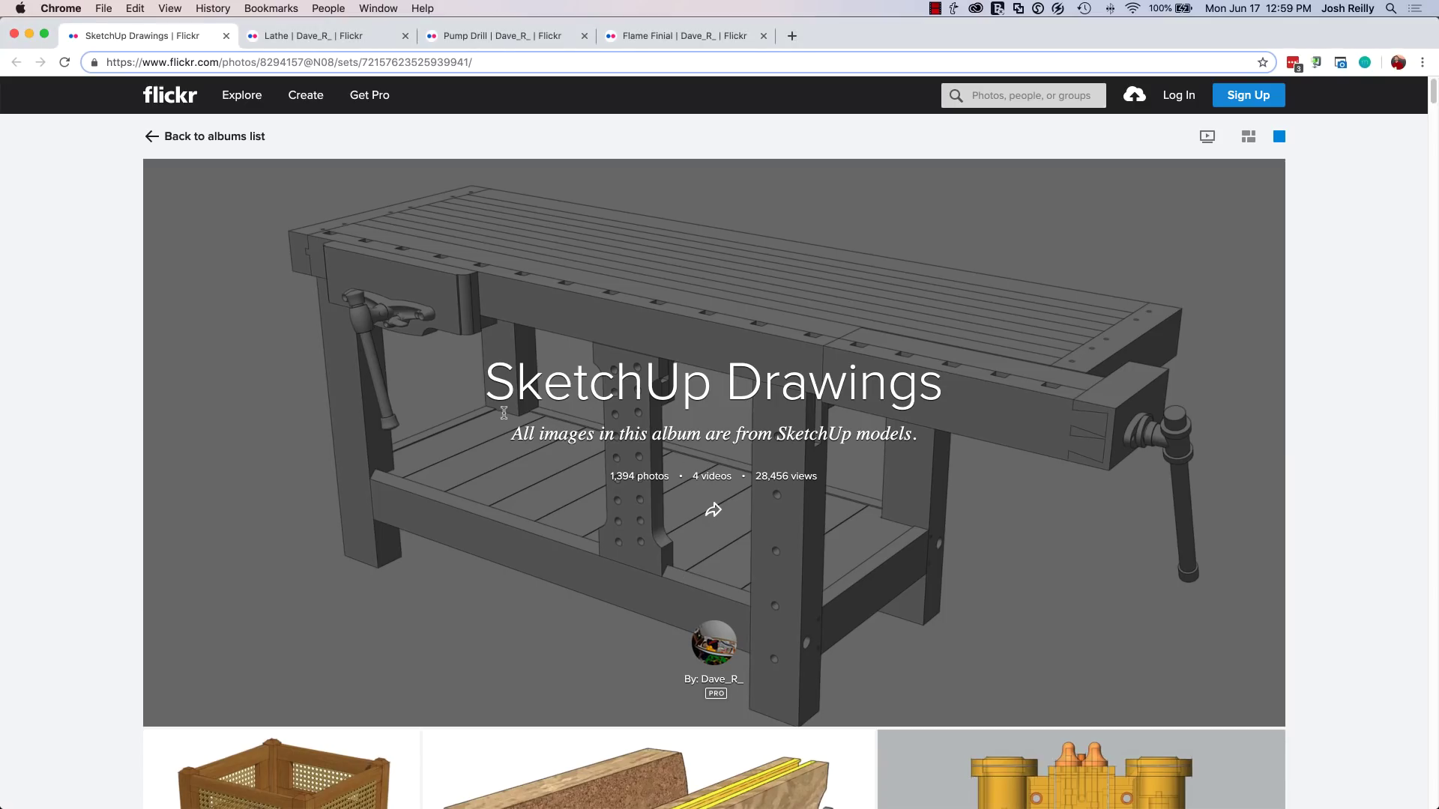
Scroll the Flickr 'SketchUp Drawings' album past the engine, lathe and mini-lathe stand photos to the CI Bearing Bracket renders
scroll(504, 413, down, 6)
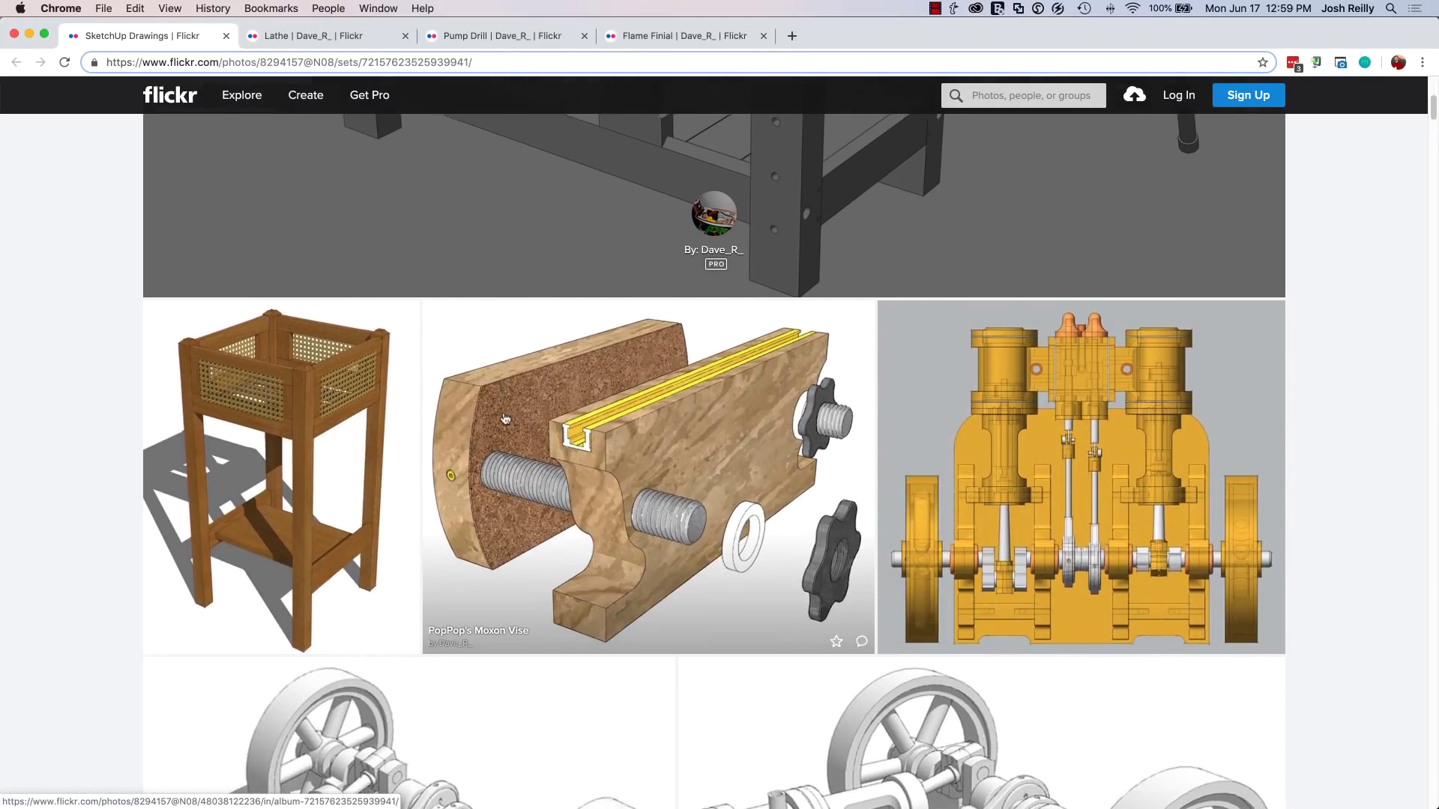
scroll(505, 418, down, 1)
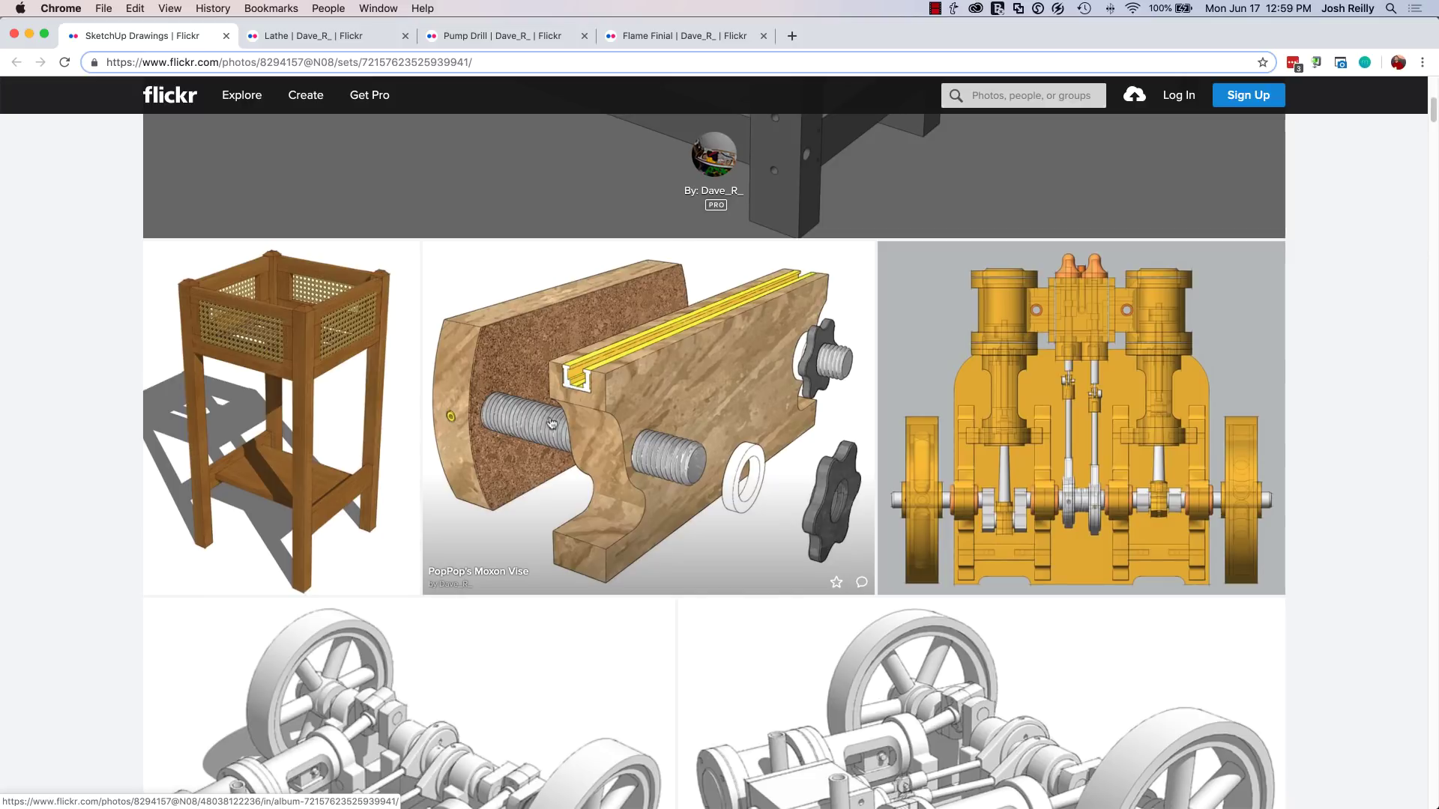
scroll(652, 455, down, 5)
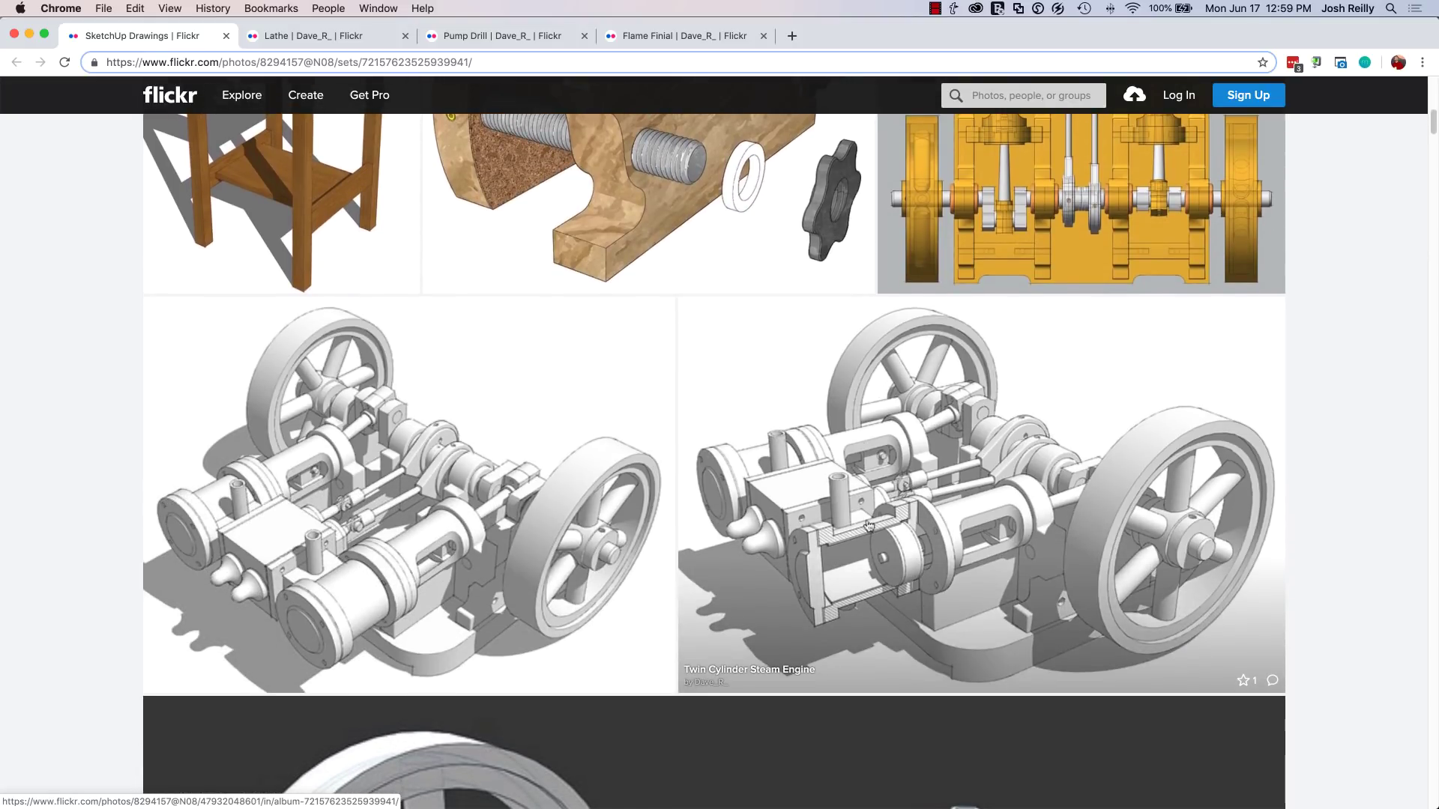
scroll(531, 521, down, 7)
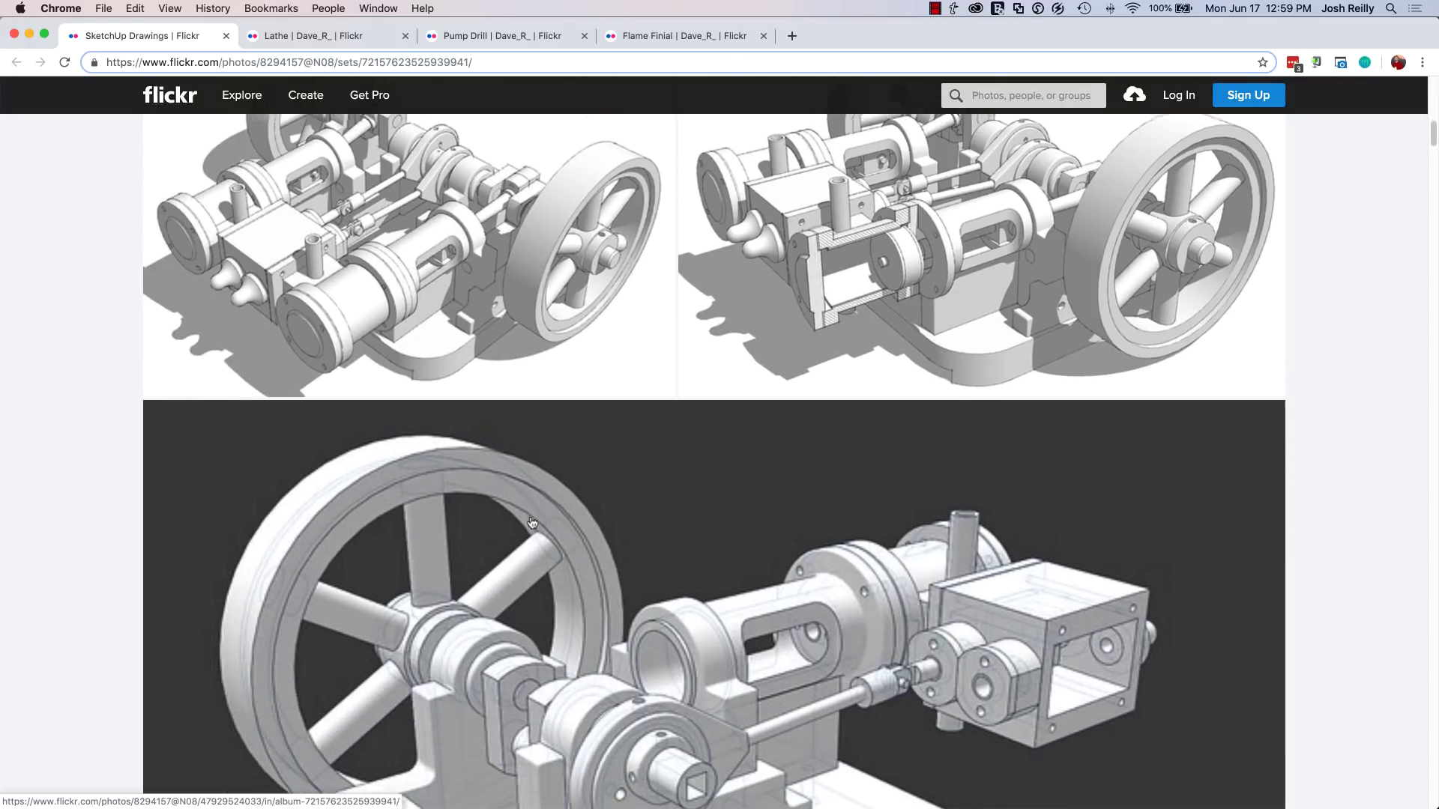
scroll(532, 522, down, 8)
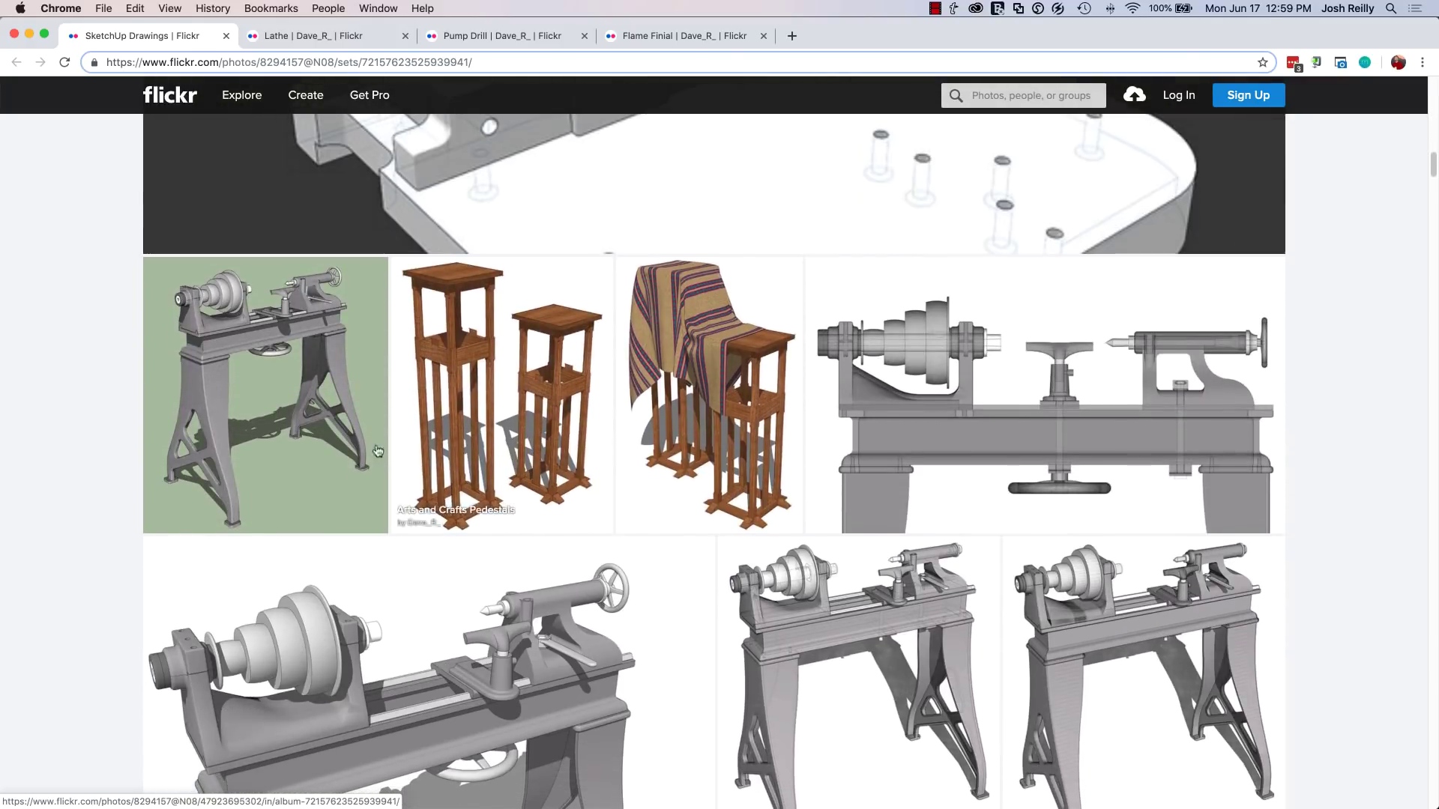
scroll(291, 639, down, 11)
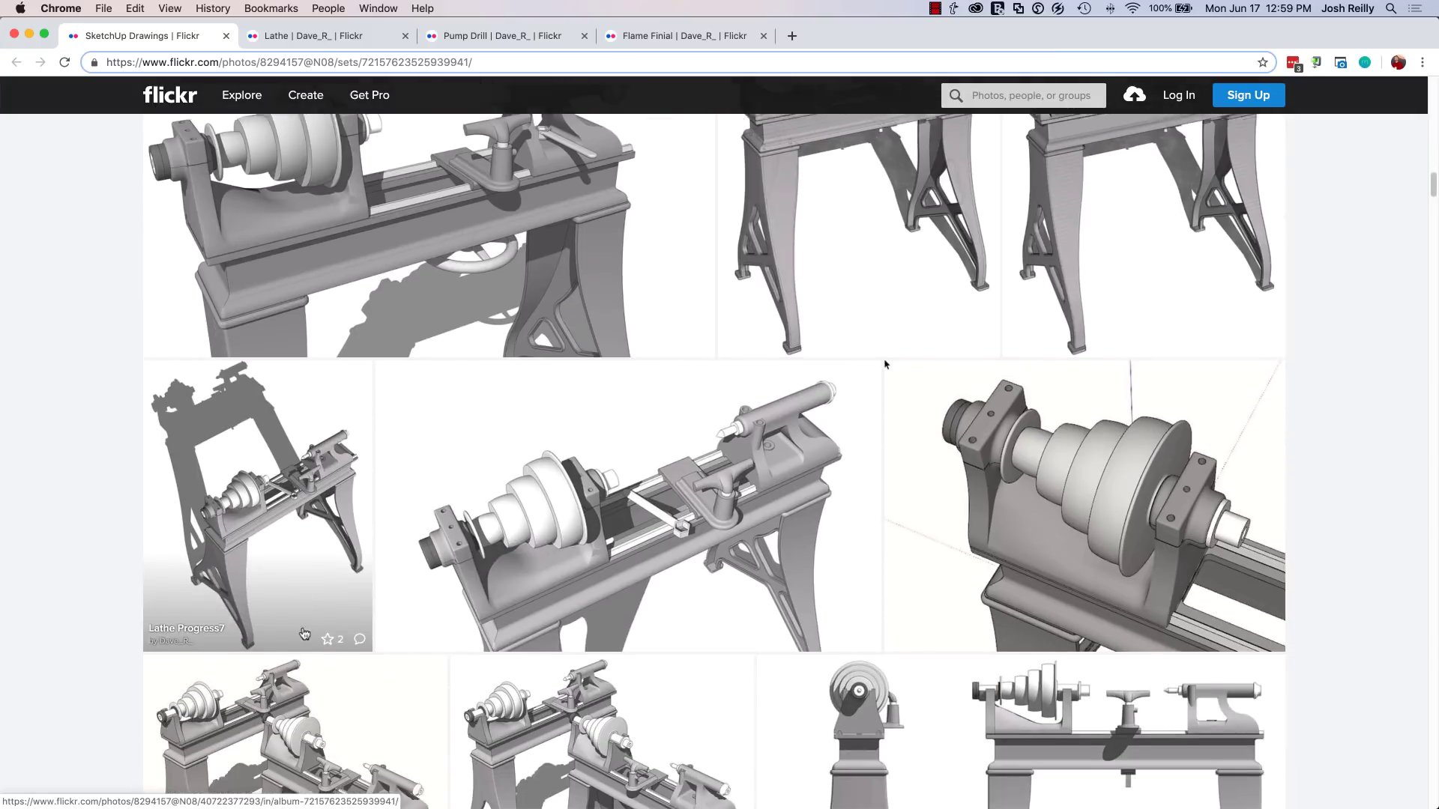
scroll(950, 447, down, 11)
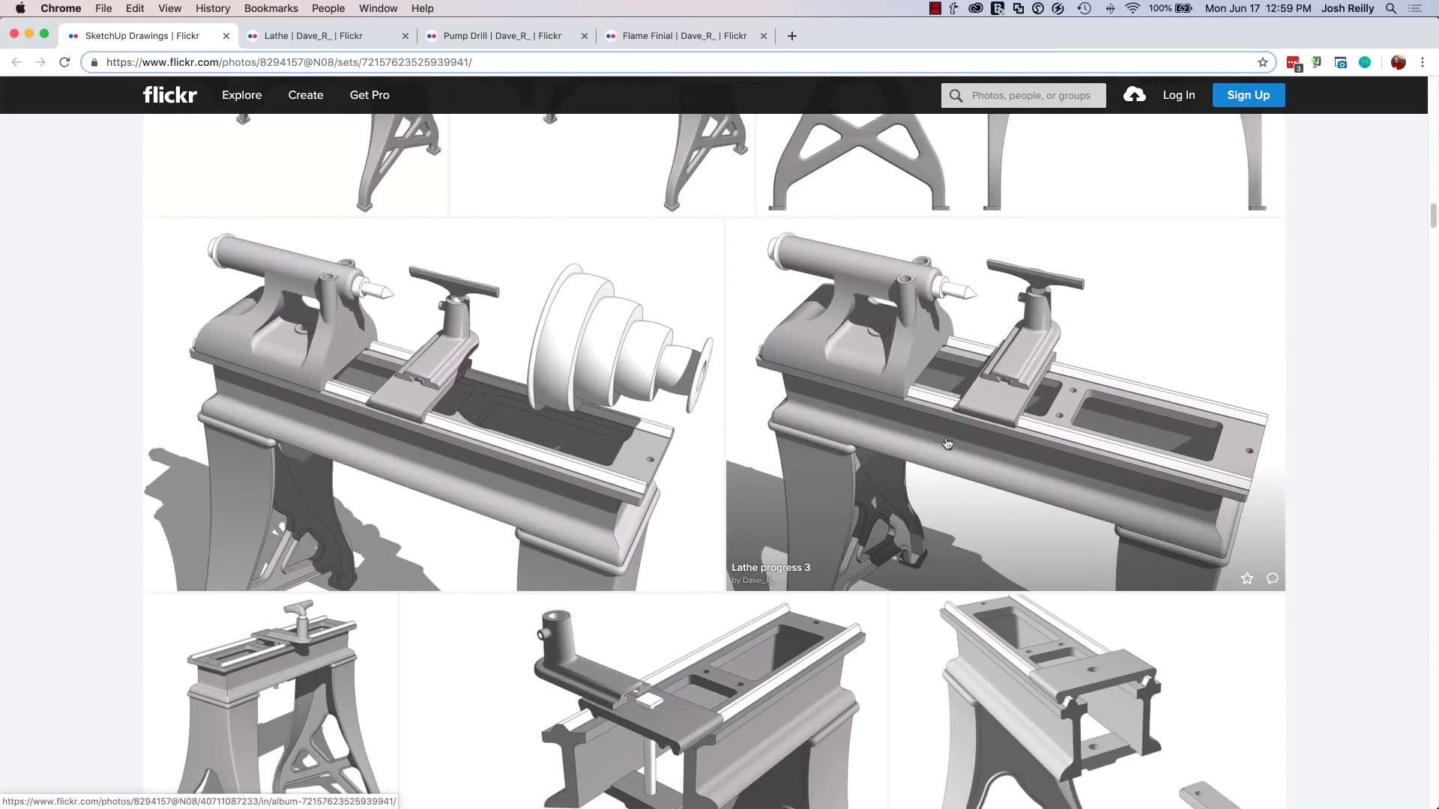
scroll(948, 443, down, 8)
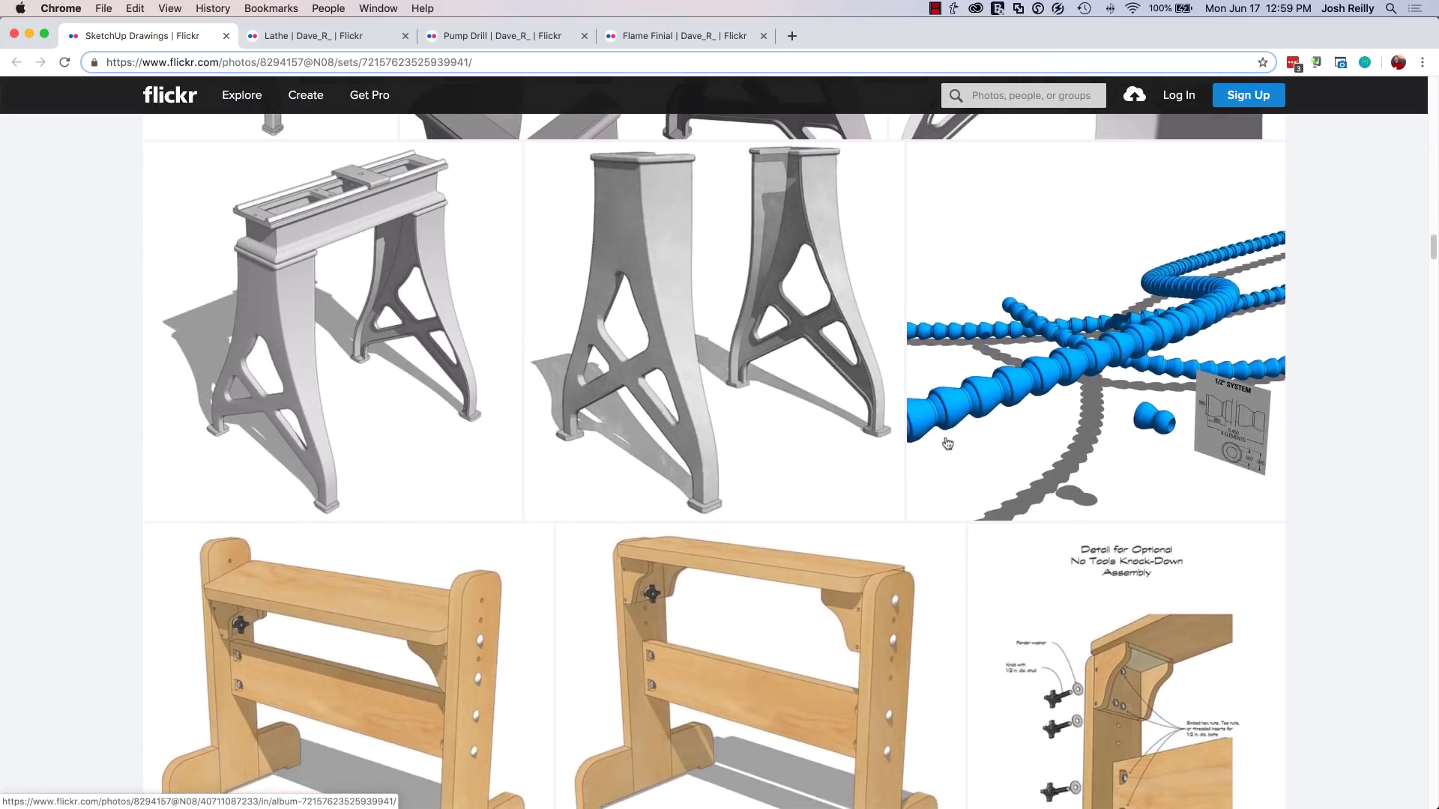
scroll(947, 443, down, 1)
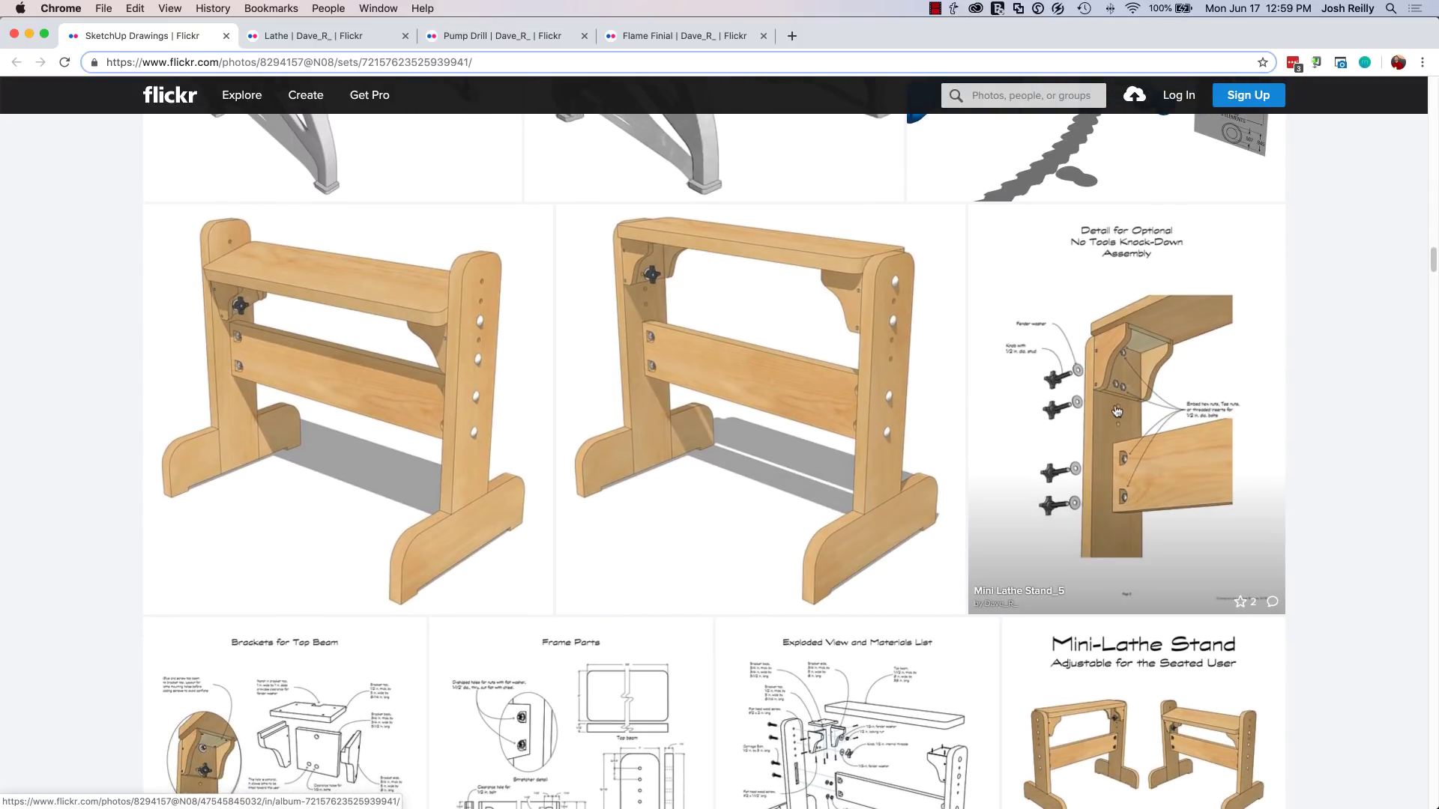
scroll(1117, 410, down, 9)
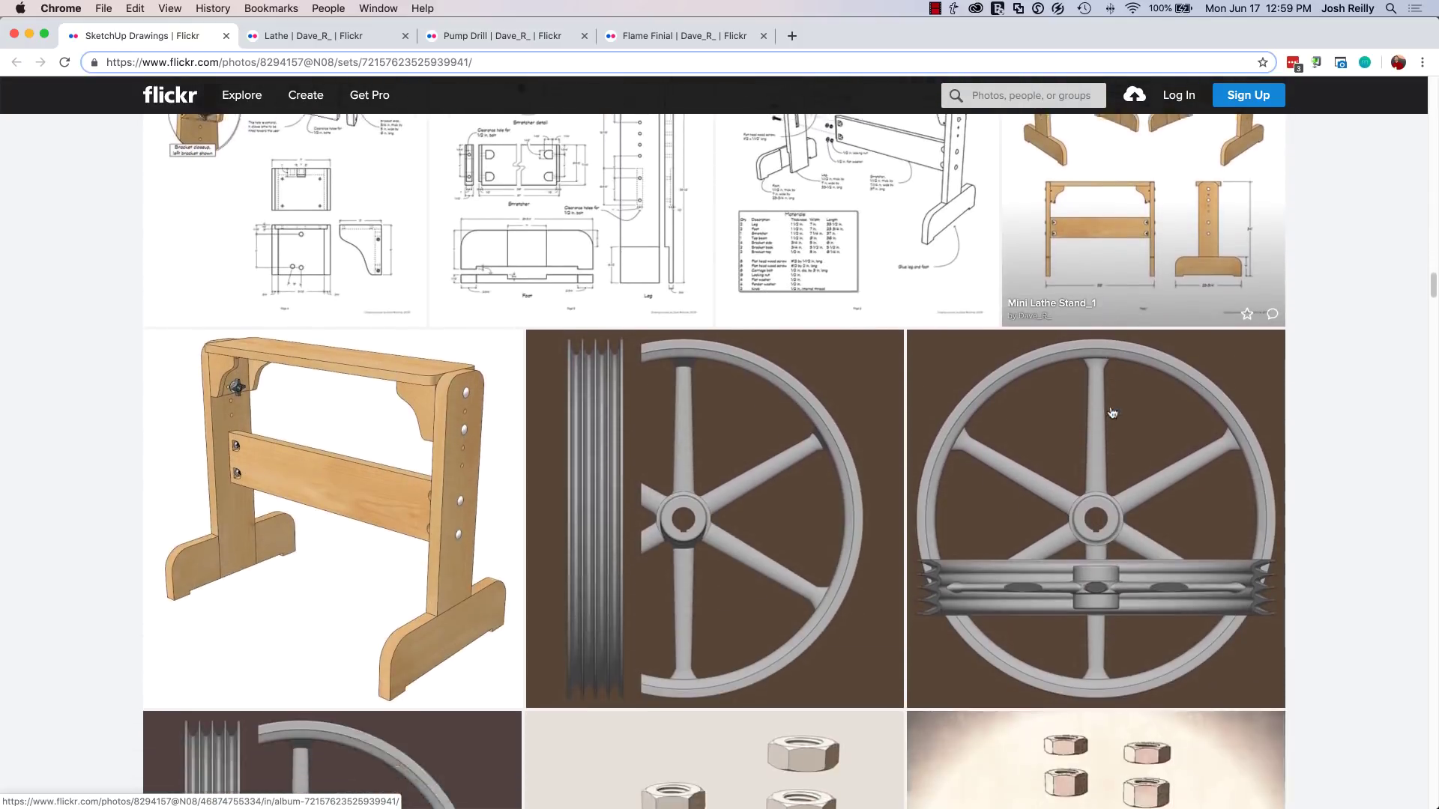
scroll(1112, 413, down, 15)
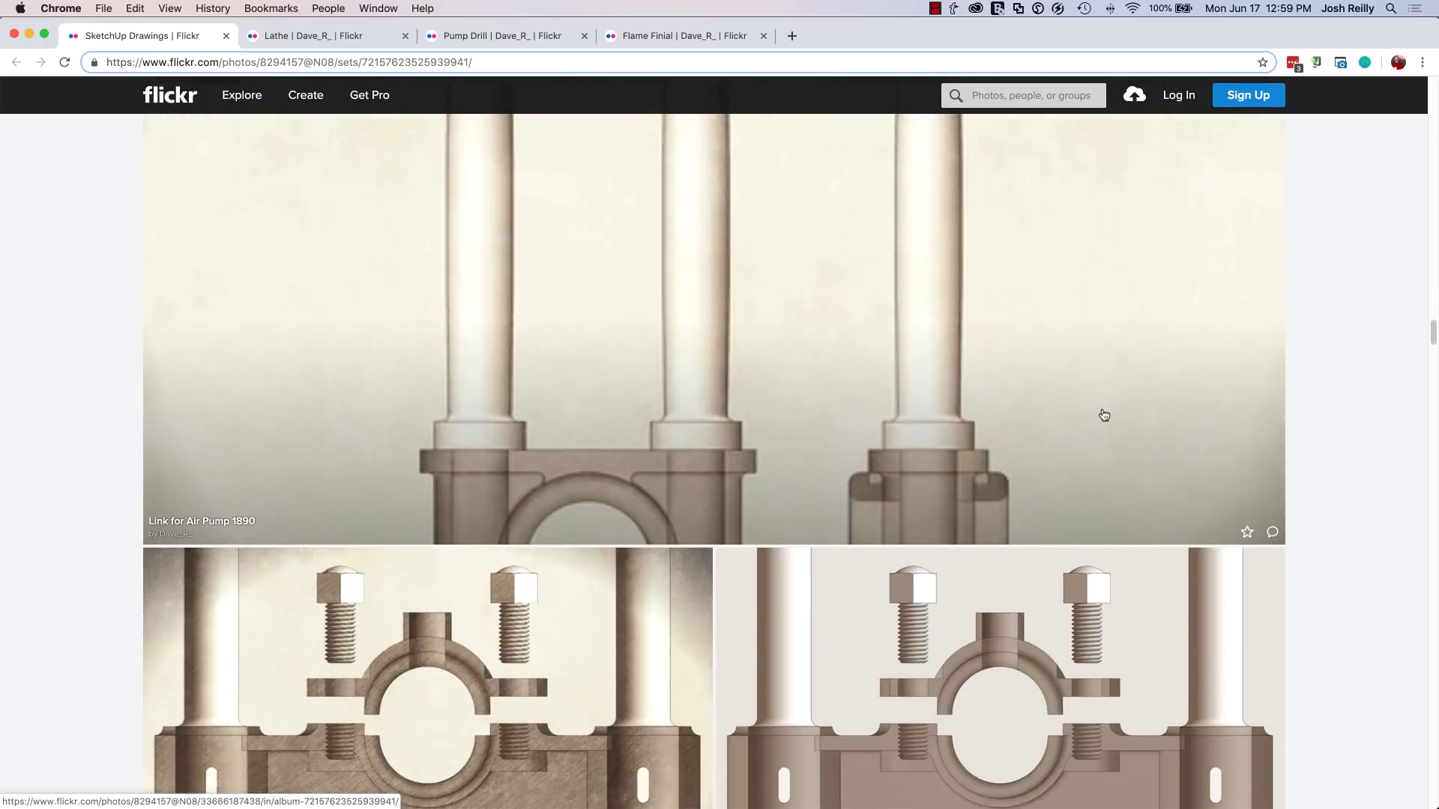
scroll(1104, 415, down, 6)
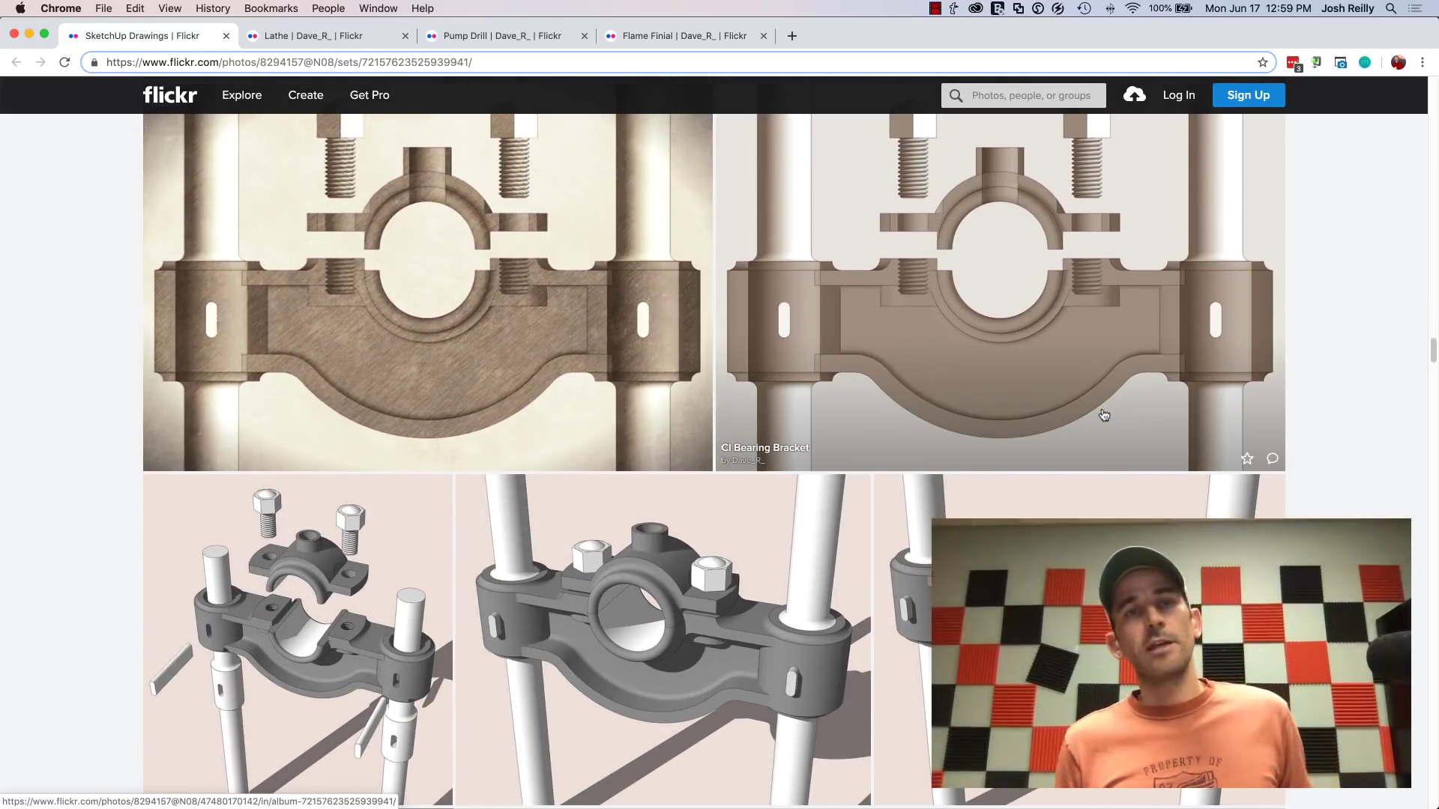